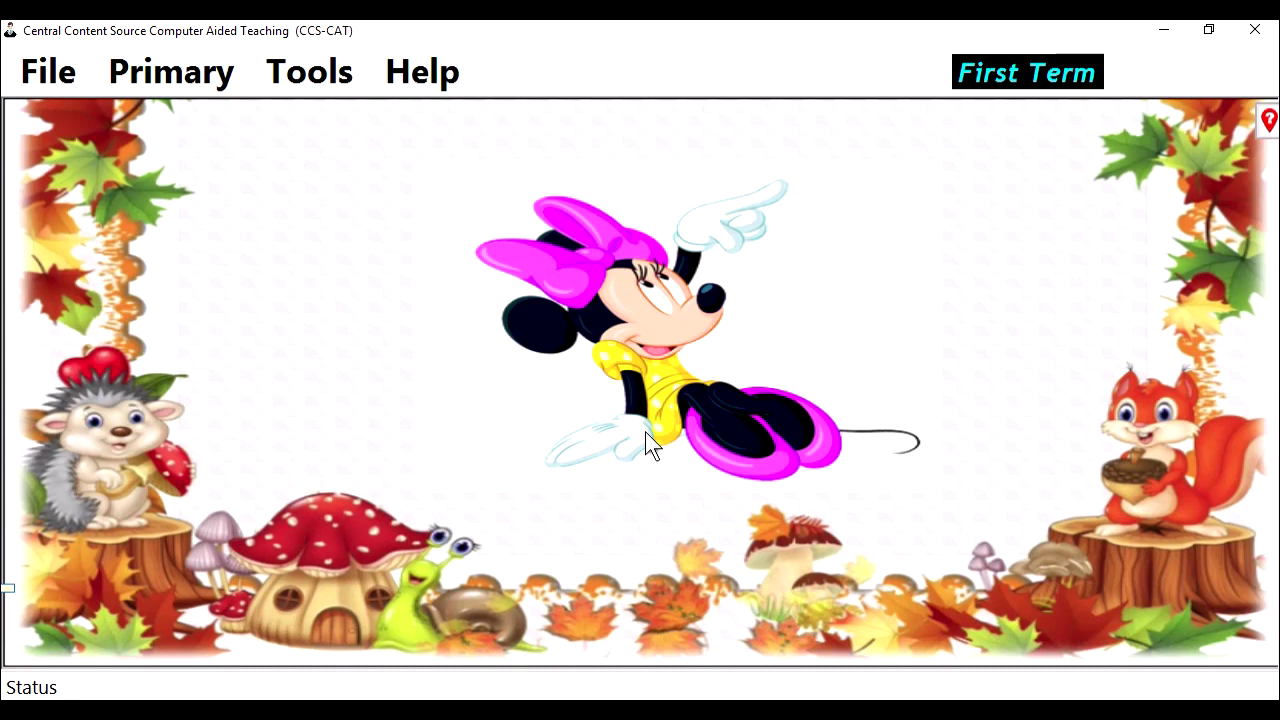
# Show the Add Subjects and Update Subjects choices under Tools > Subjects
pyautogui.click(318, 72)
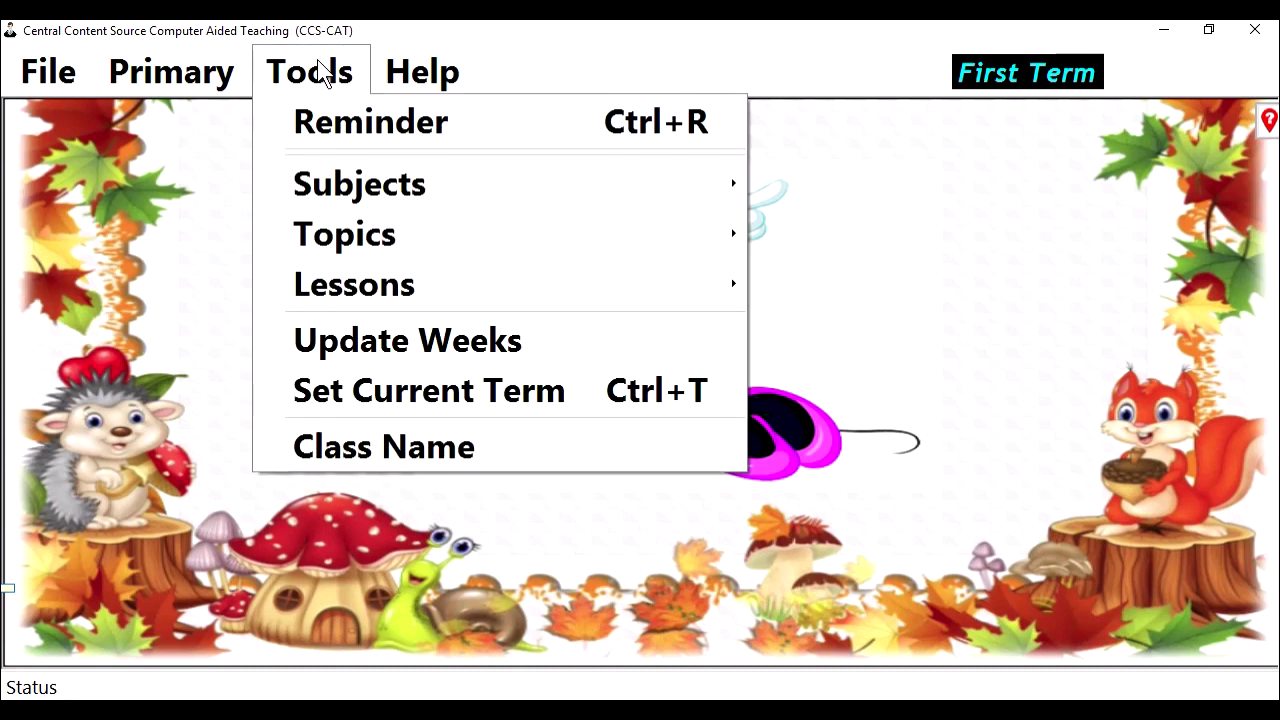
pyautogui.moveTo(370, 192)
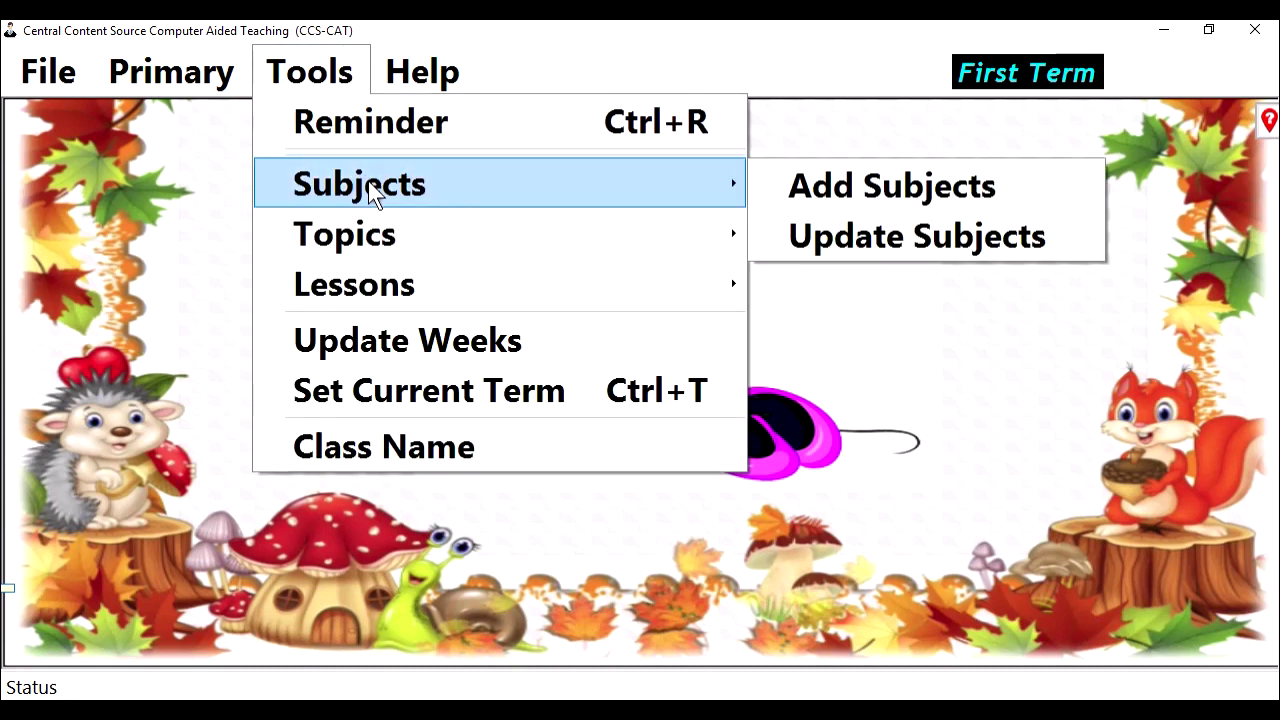
# Add a new subject named 'CCSCAT Tutorial' and save it
pyautogui.click(887, 190)
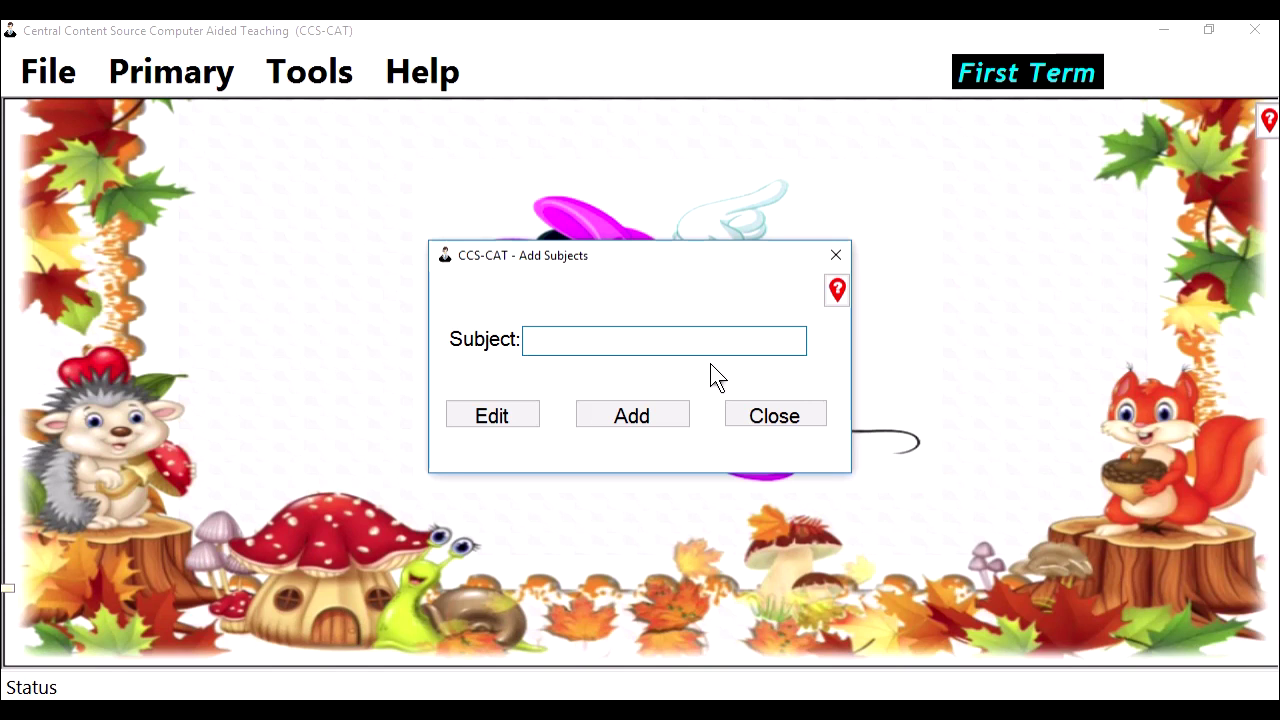
pyautogui.write('CCSCAT Tutorial')
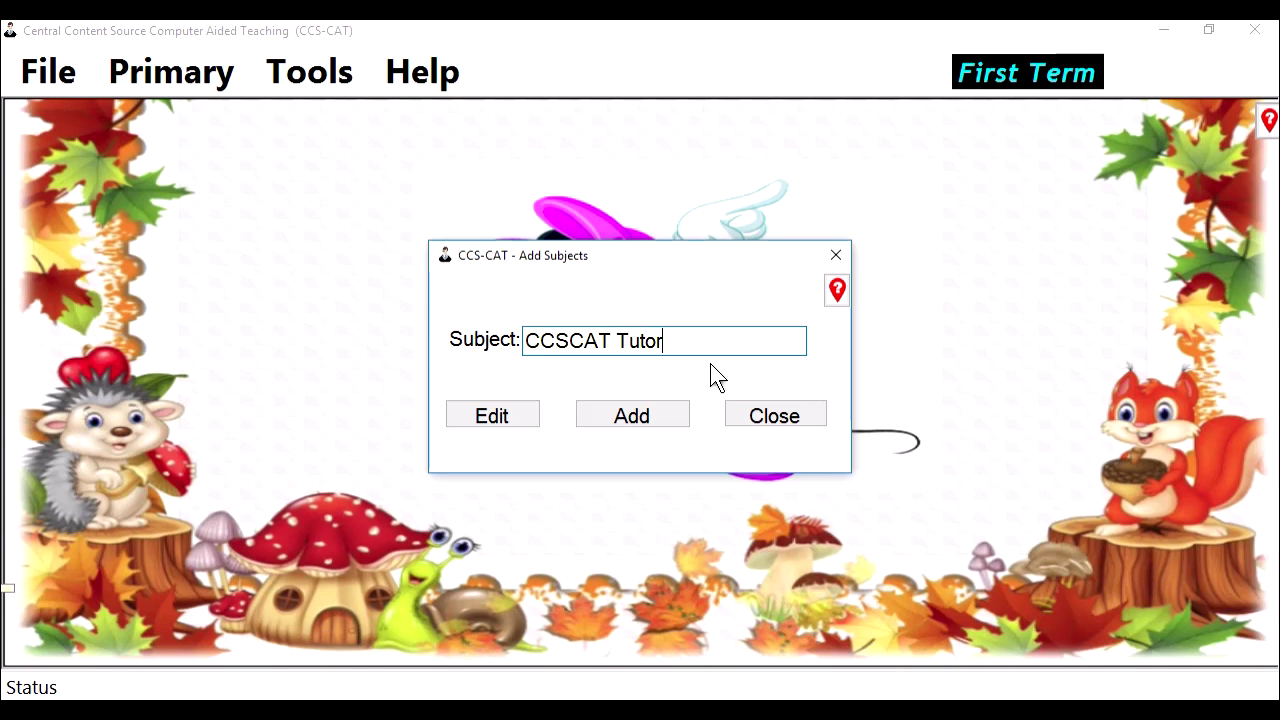
pyautogui.click(638, 420)
pyautogui.click(678, 455)
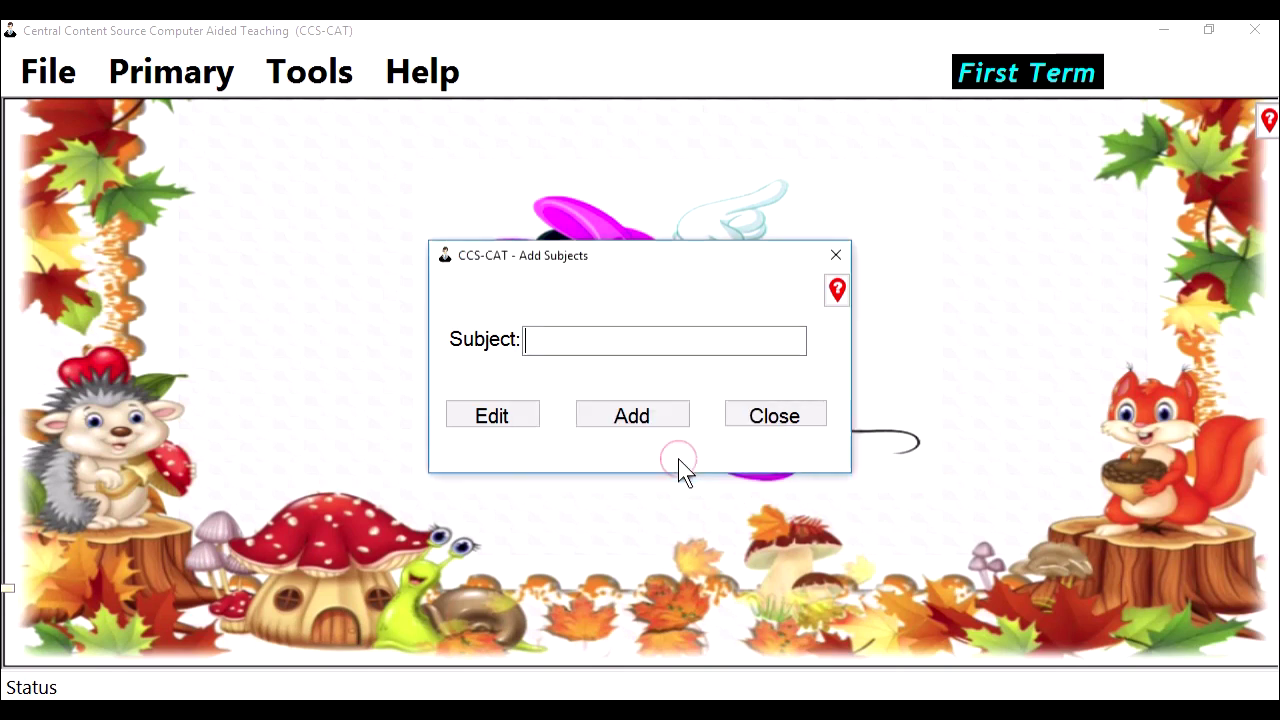
# Close the Add Subjects form and bring up the Topics choices under Tools
pyautogui.click(777, 418)
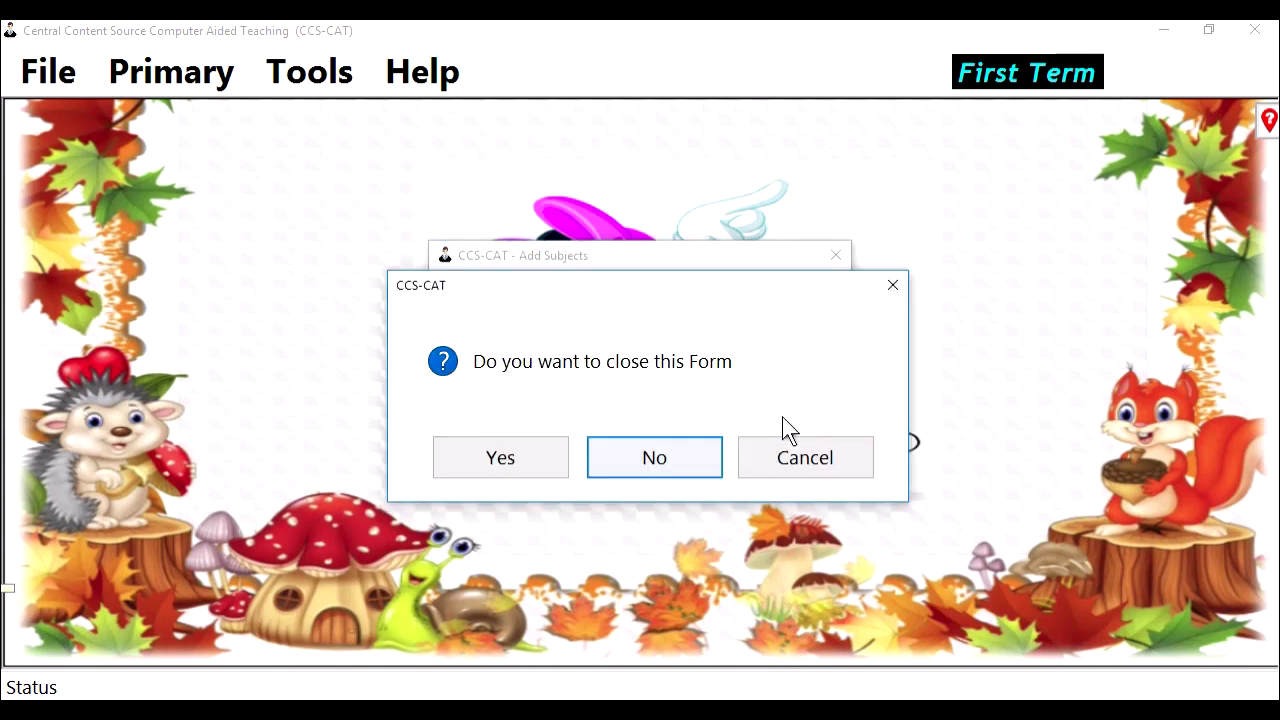
pyautogui.click(517, 469)
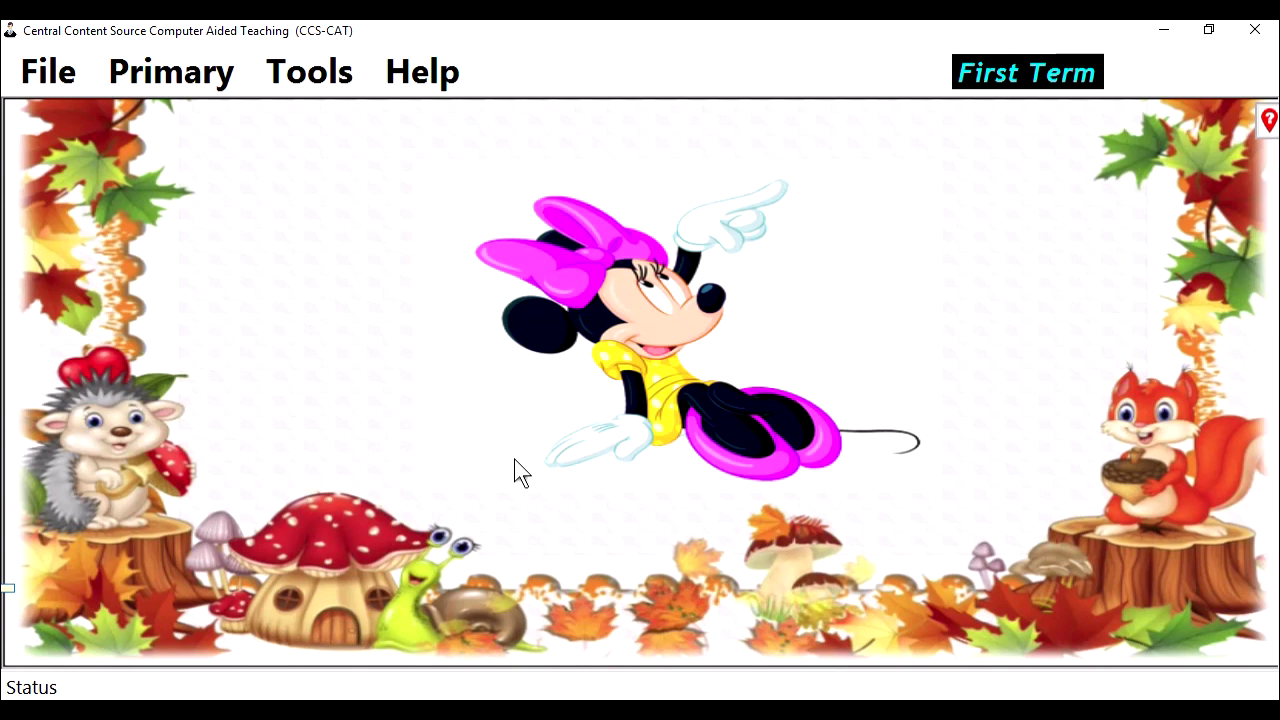
pyautogui.click(316, 84)
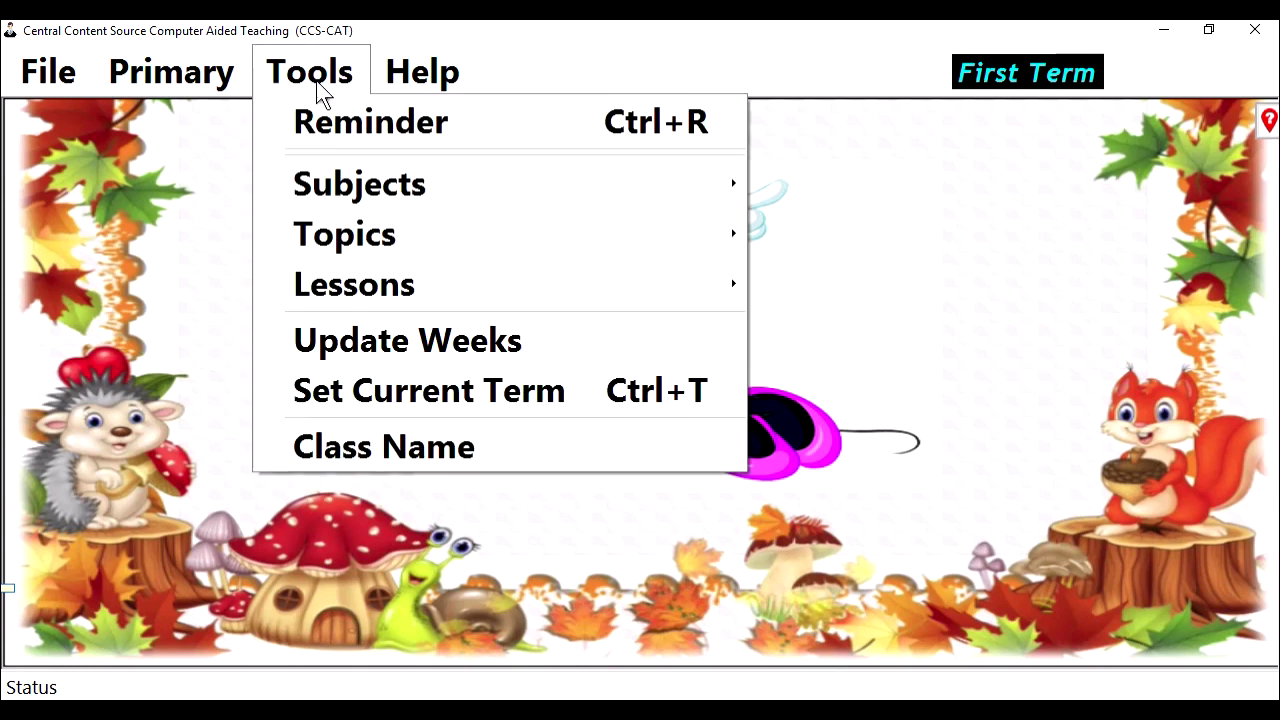
pyautogui.moveTo(390, 244)
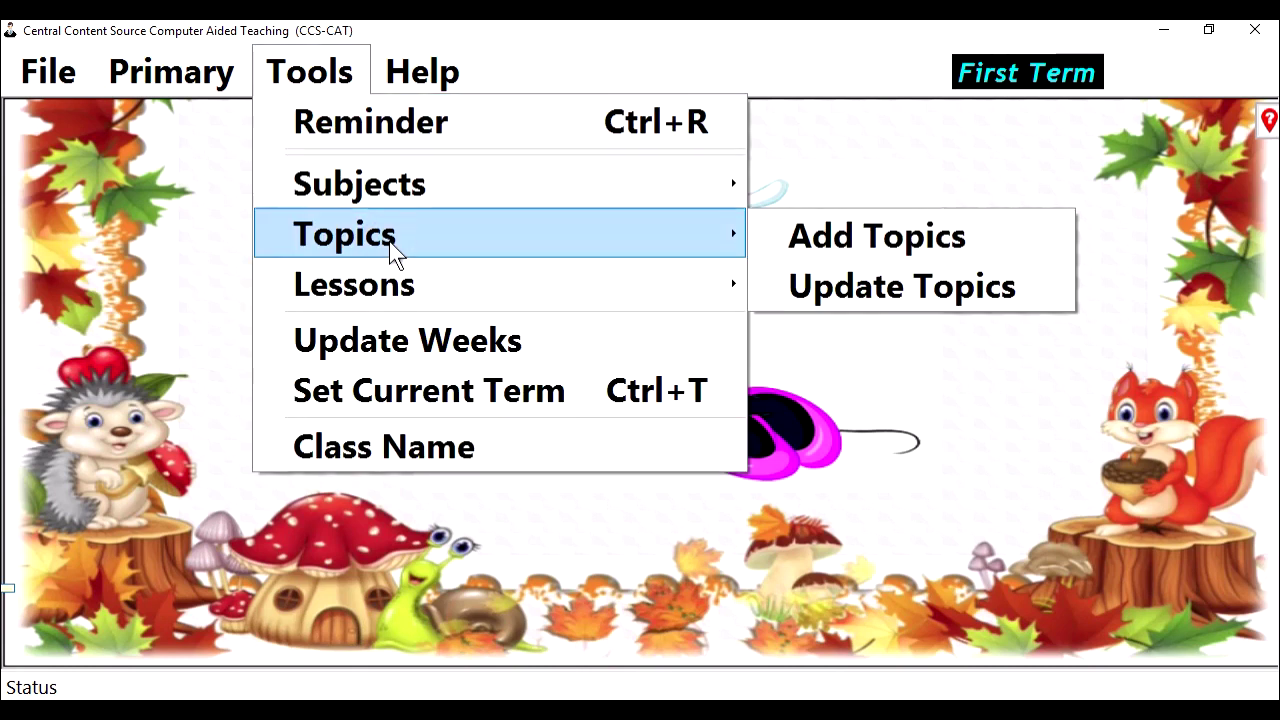
# Add the Year 1 topic 'Adding Lessons' under the CCSCAT Tutorial subject and save it
pyautogui.click(888, 240)
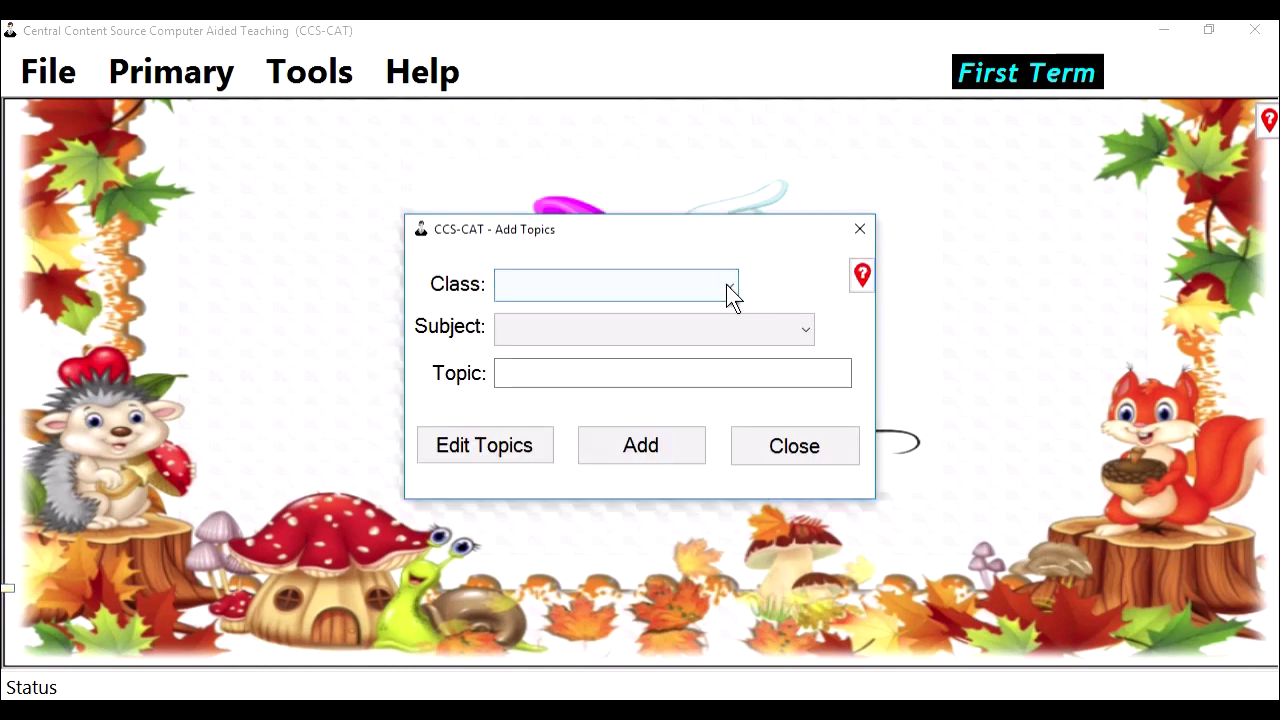
pyautogui.click(726, 284)
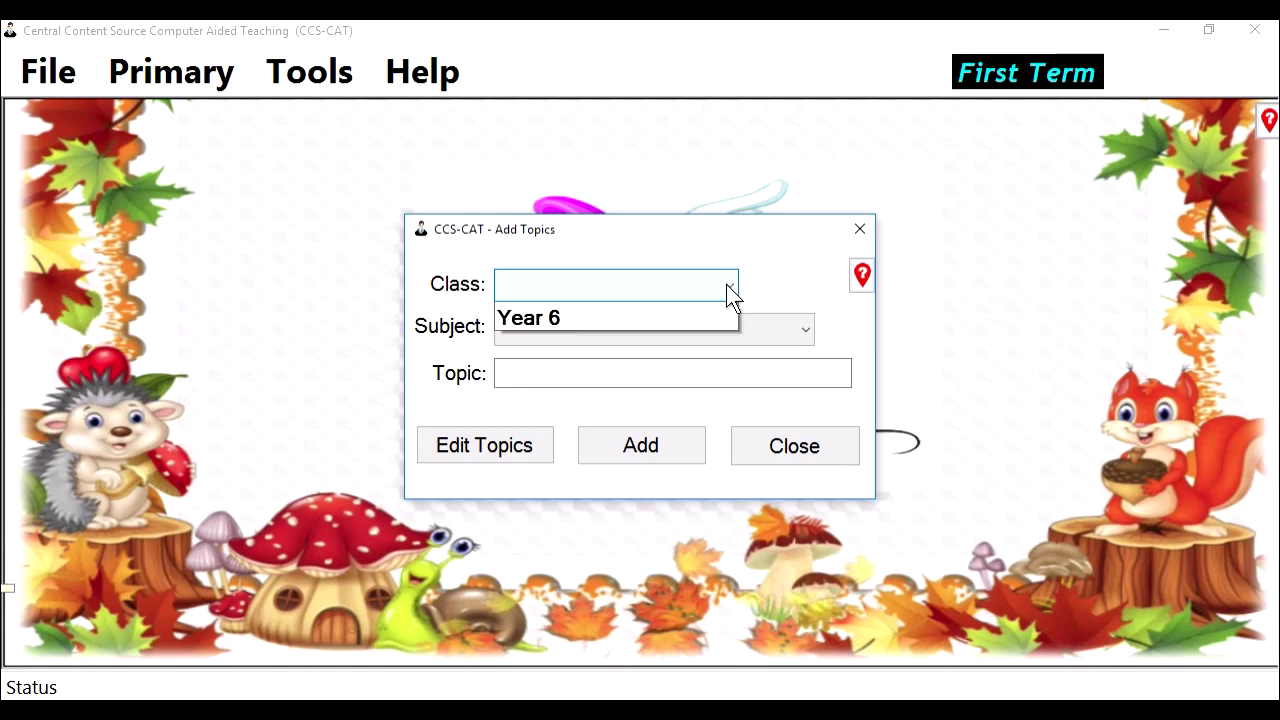
pyautogui.click(649, 315)
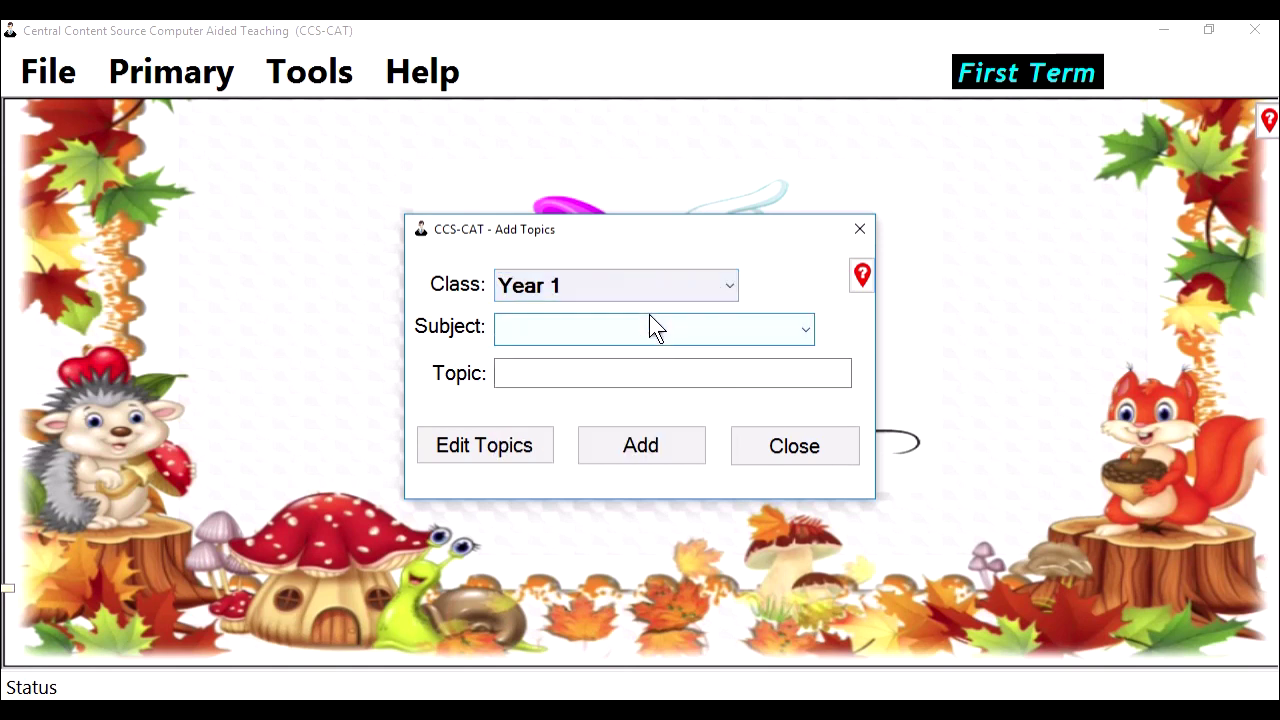
pyautogui.click(660, 333)
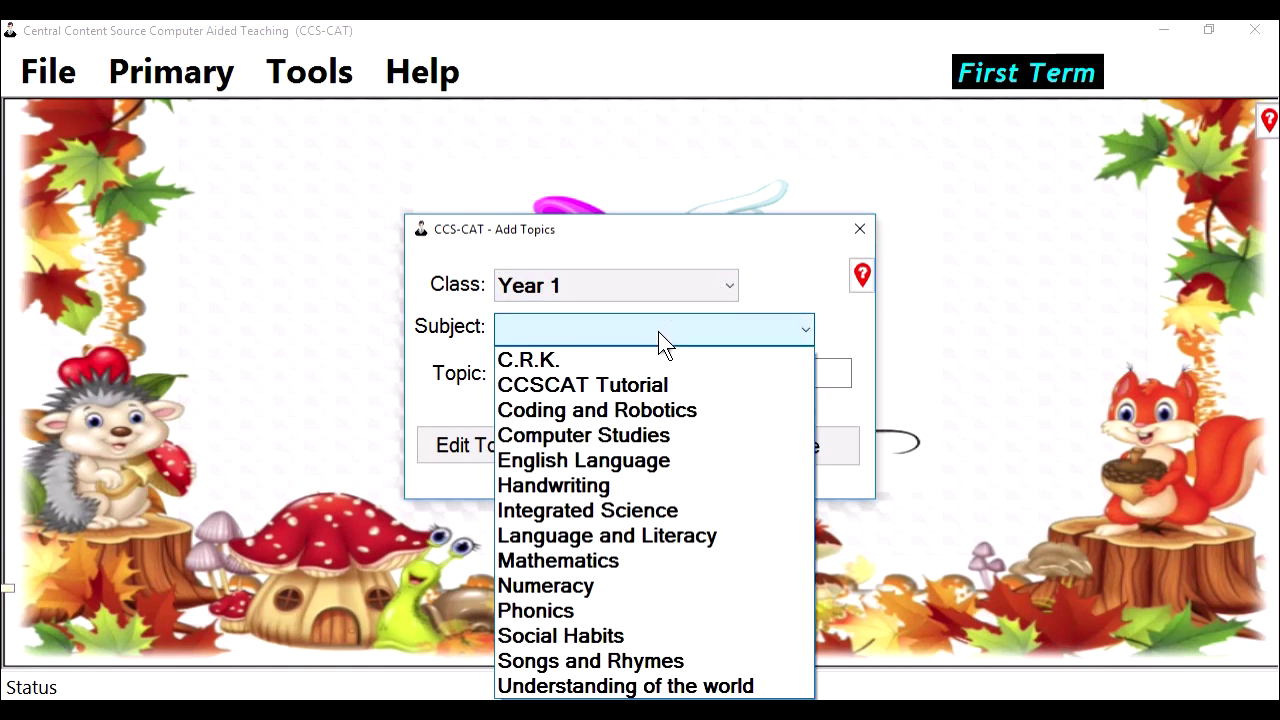
pyautogui.click(646, 386)
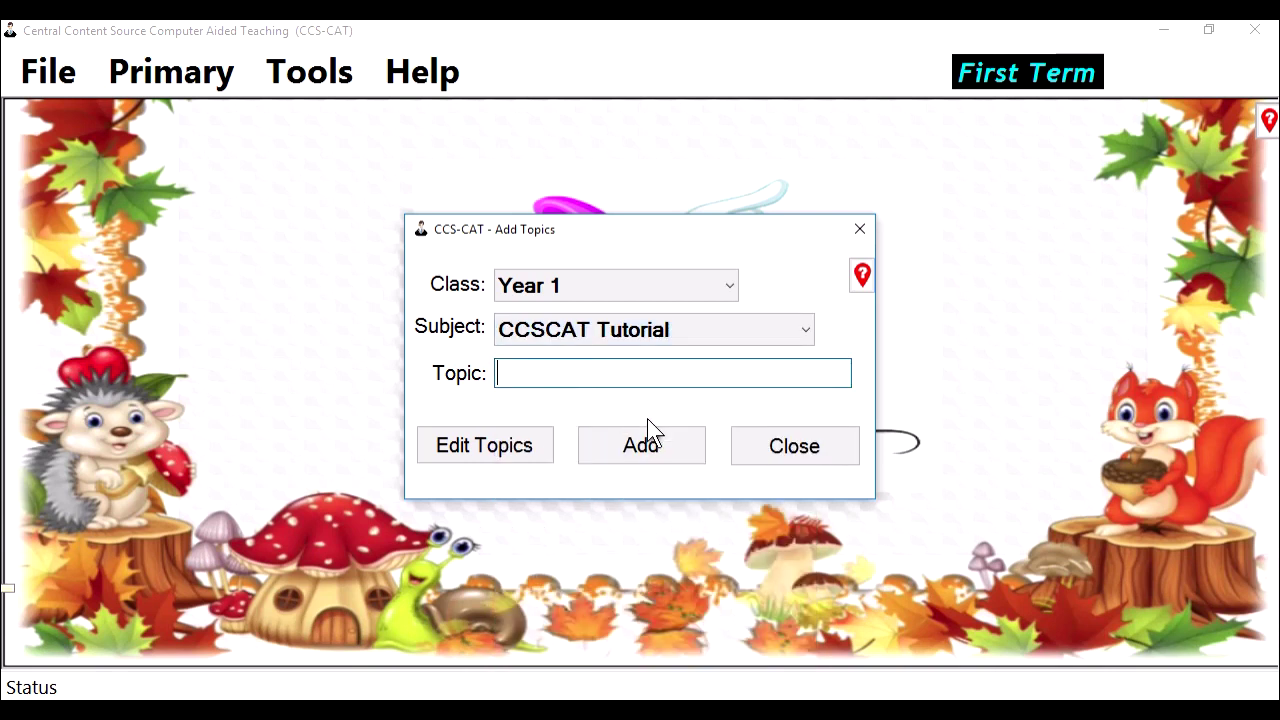
pyautogui.write('Adding Lessons')
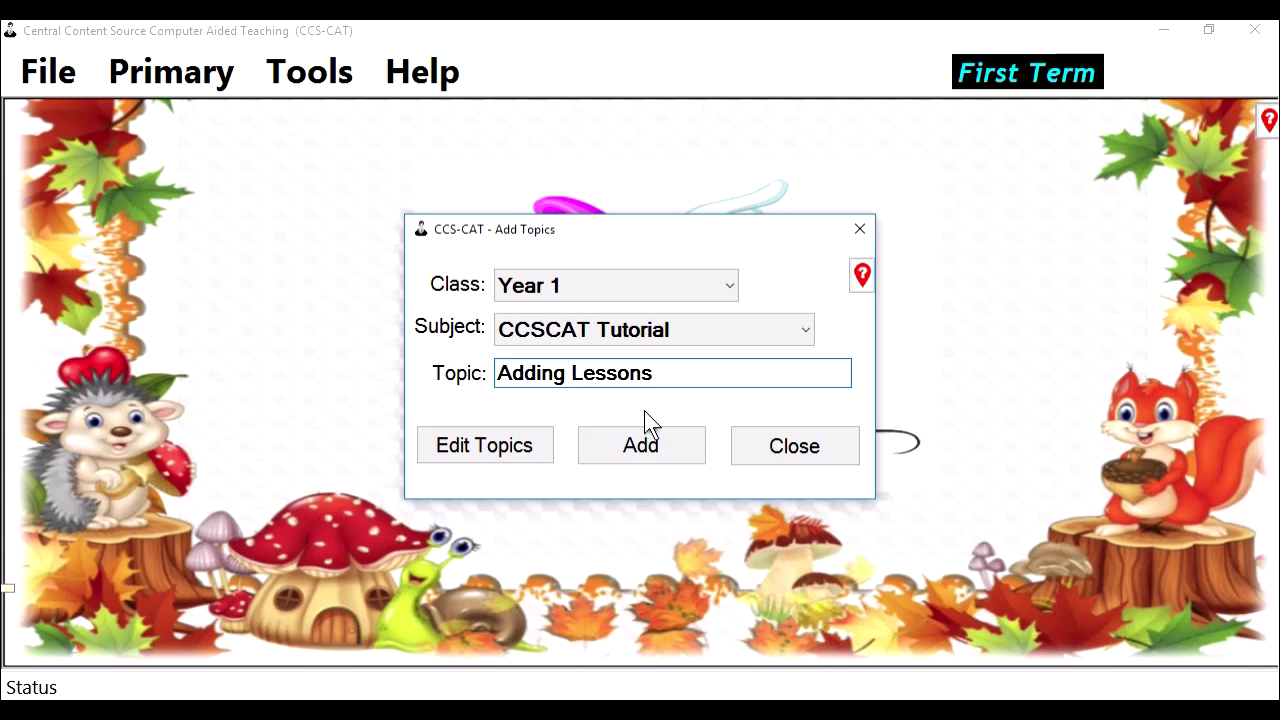
pyautogui.click(655, 450)
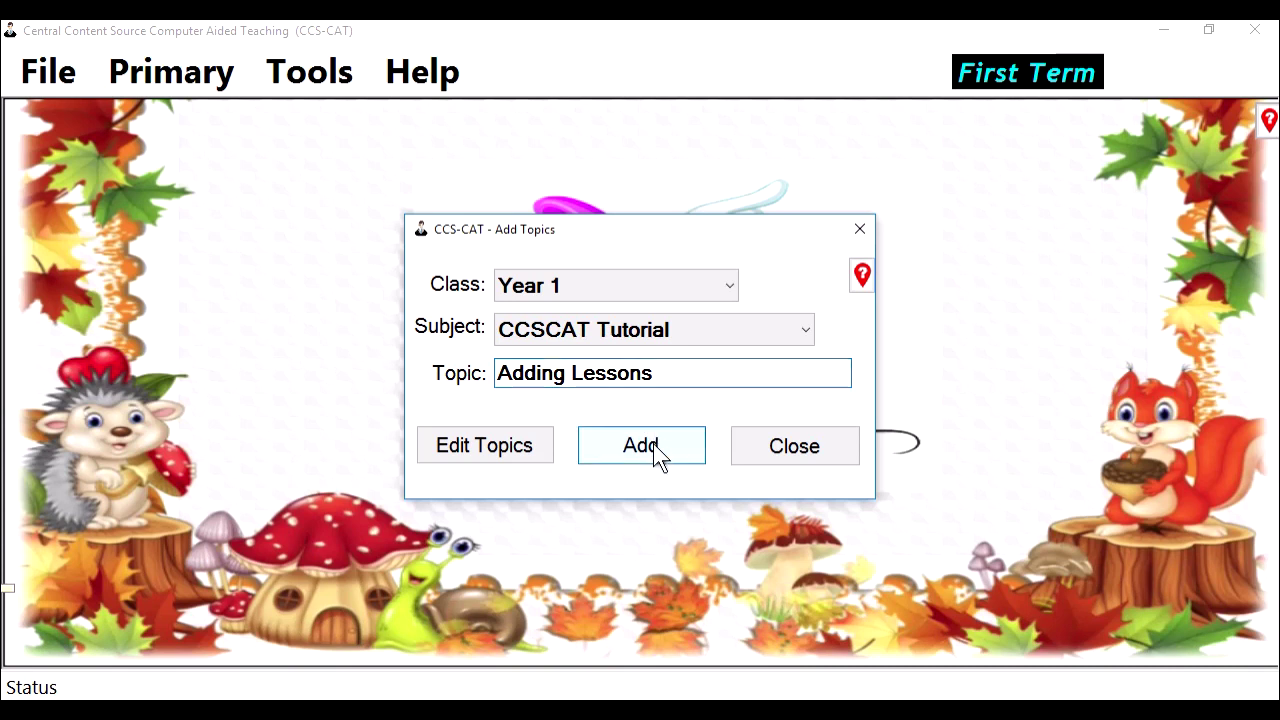
pyautogui.click(672, 460)
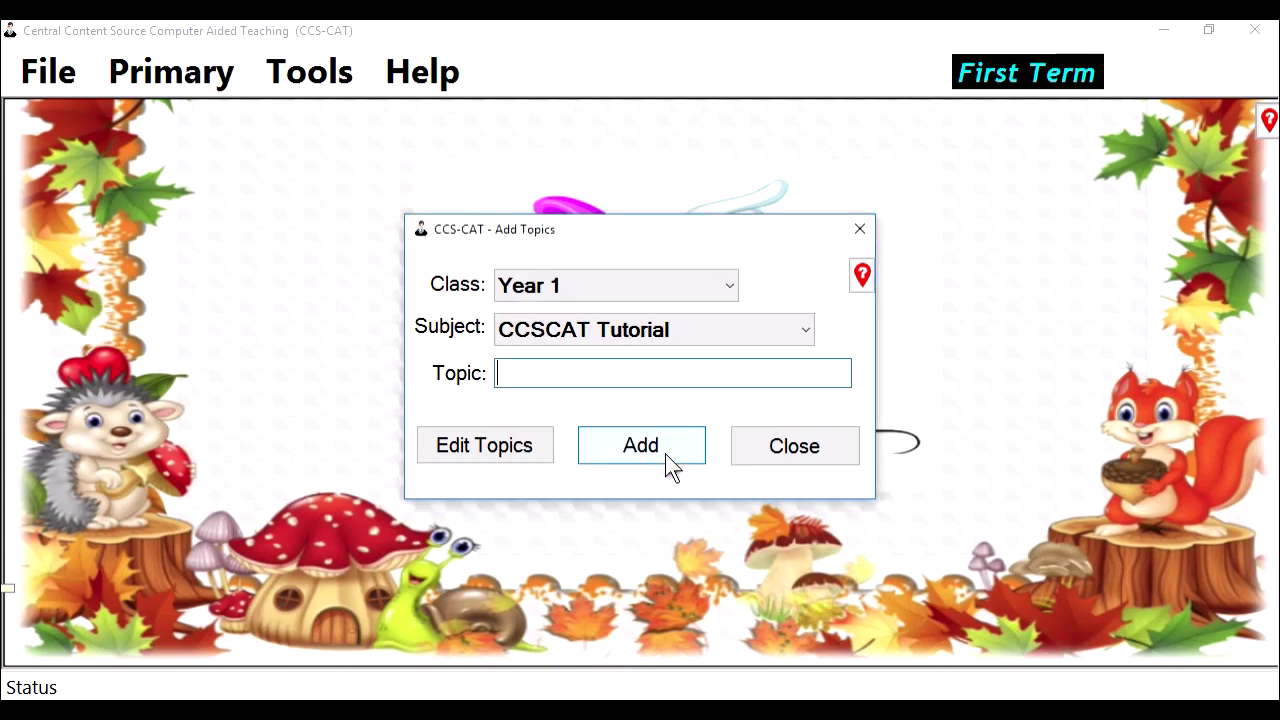
# Close the Add Topics form and bring up the Lessons choices under Tools
pyautogui.click(792, 455)
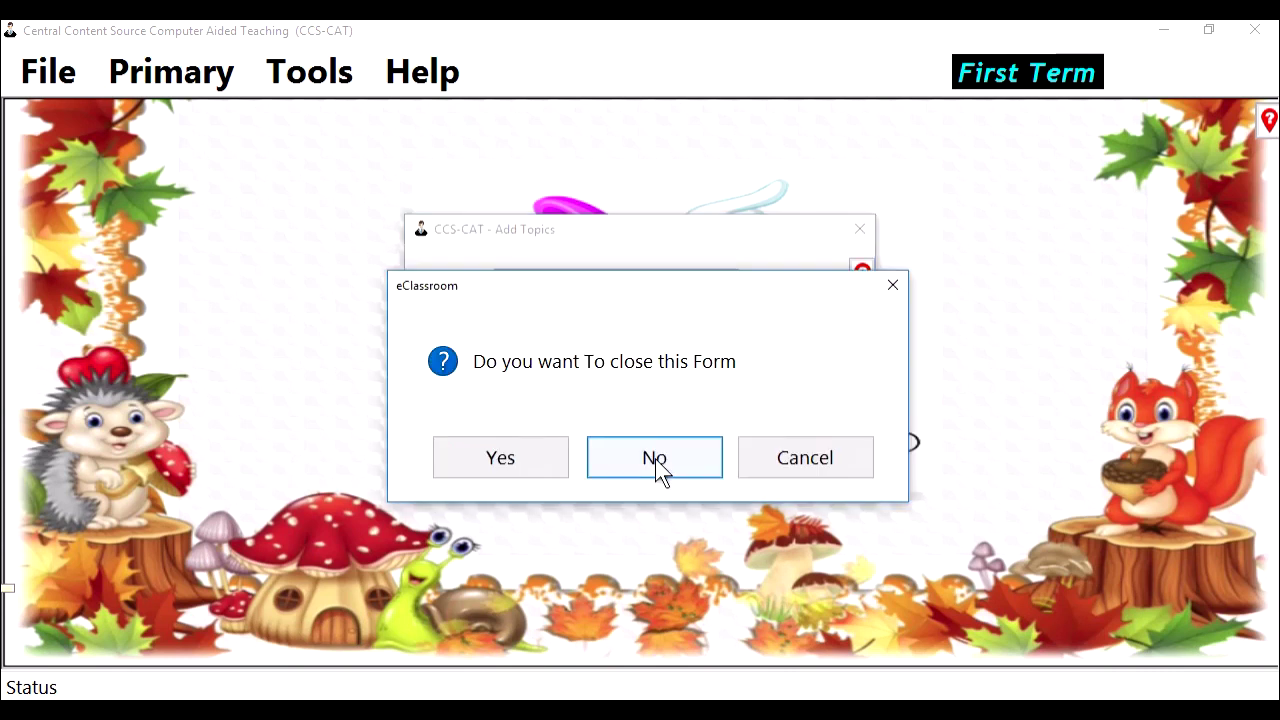
pyautogui.click(506, 462)
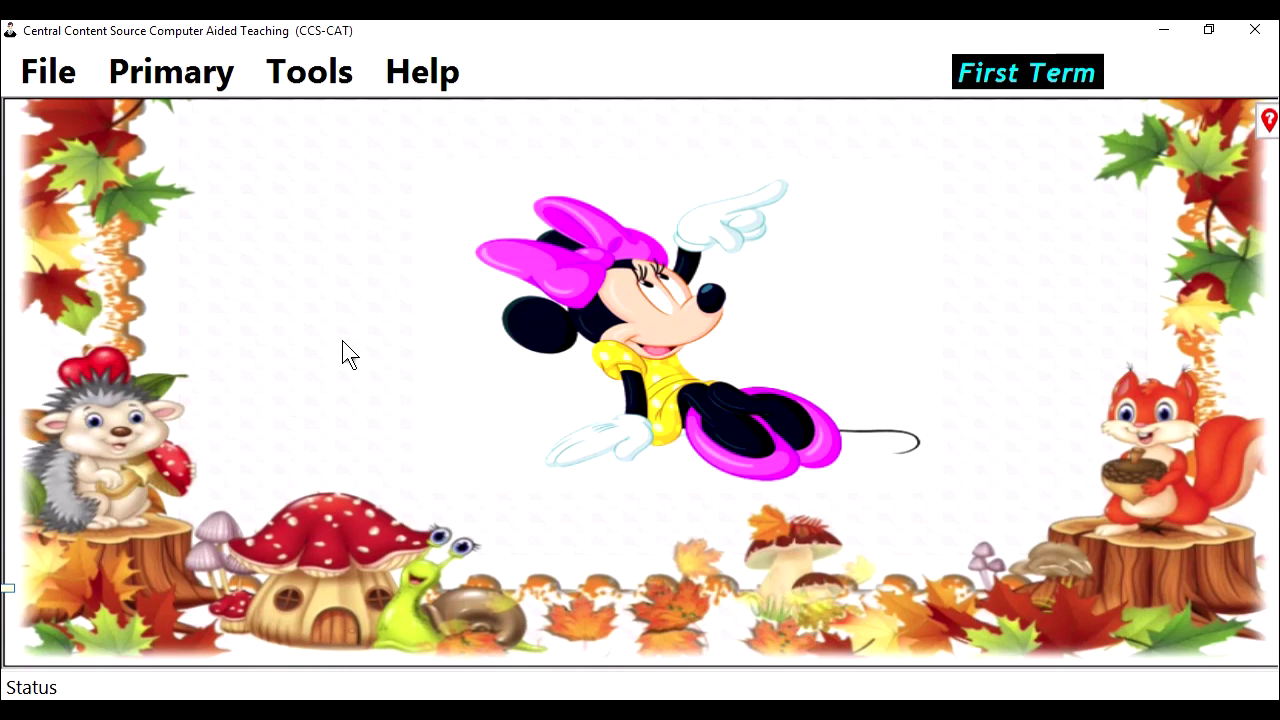
pyautogui.click(325, 88)
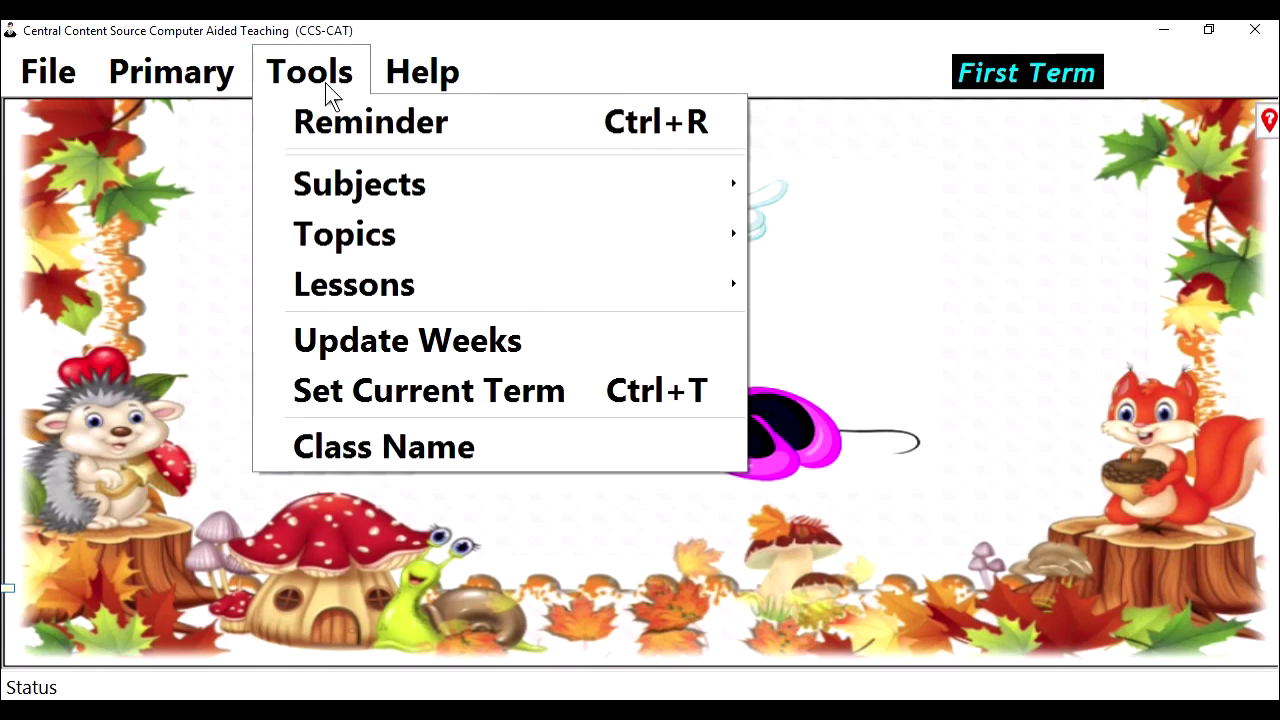
pyautogui.moveTo(386, 288)
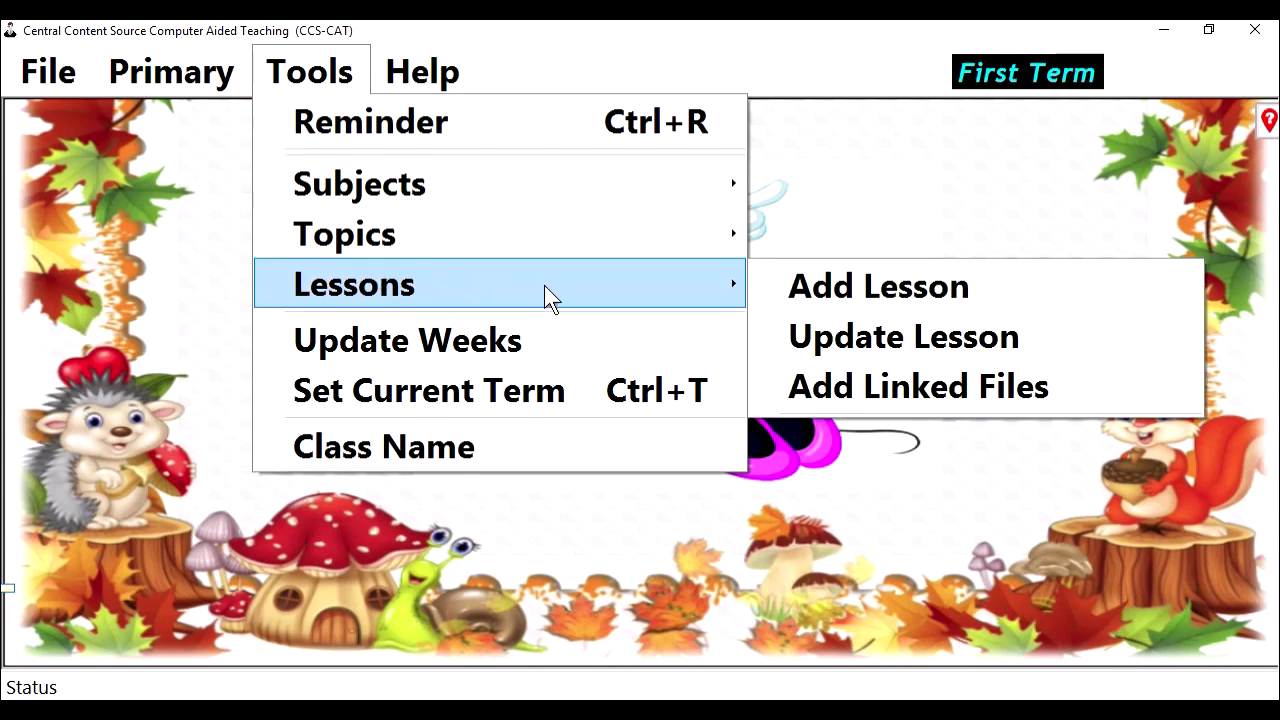
# Start a Year 1, Week 1 CCSCAT Tutorial lesson on Adding Lessons, titled 'How to Add Lessons to CCSCAT'
pyautogui.click(859, 291)
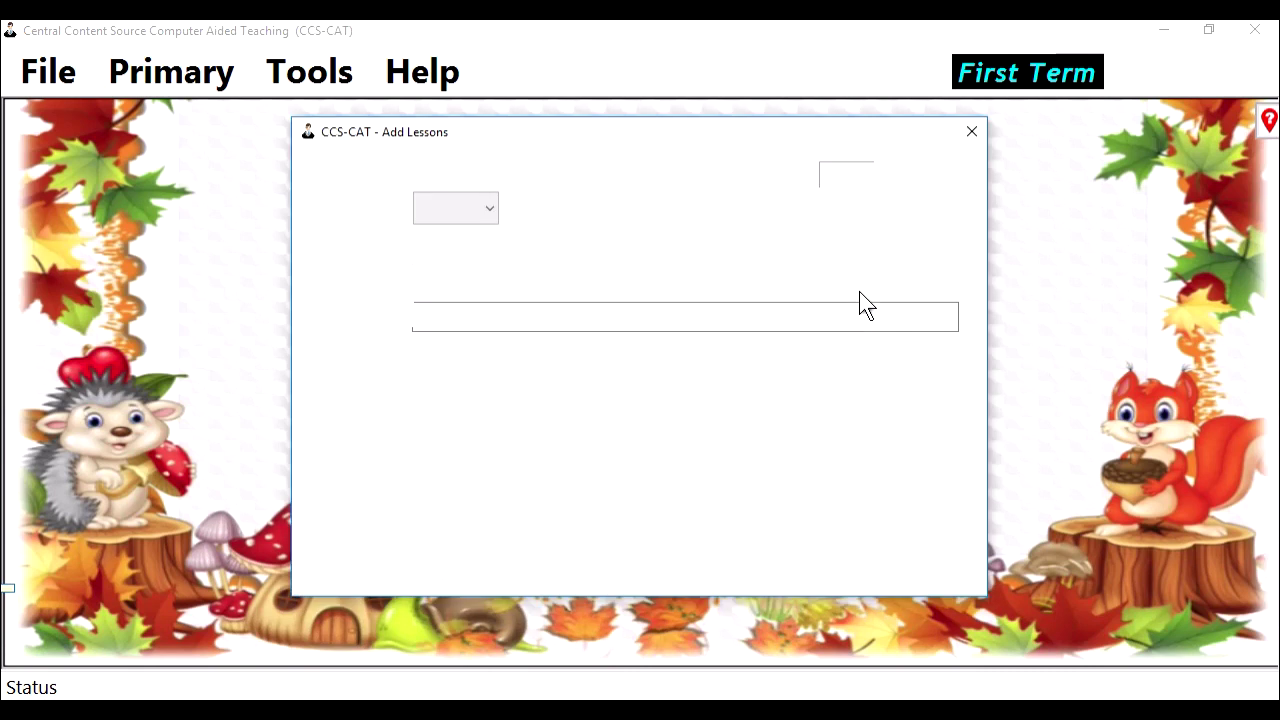
pyautogui.click(685, 174)
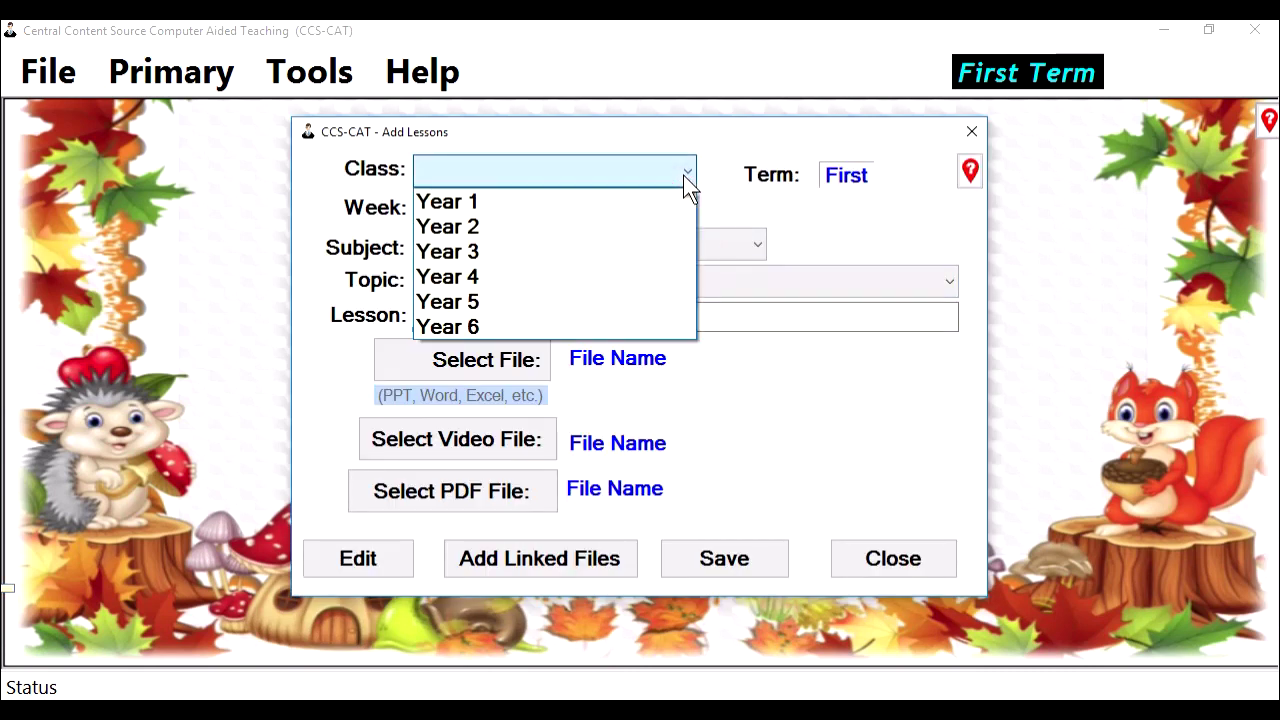
pyautogui.click(640, 201)
pyautogui.click(486, 209)
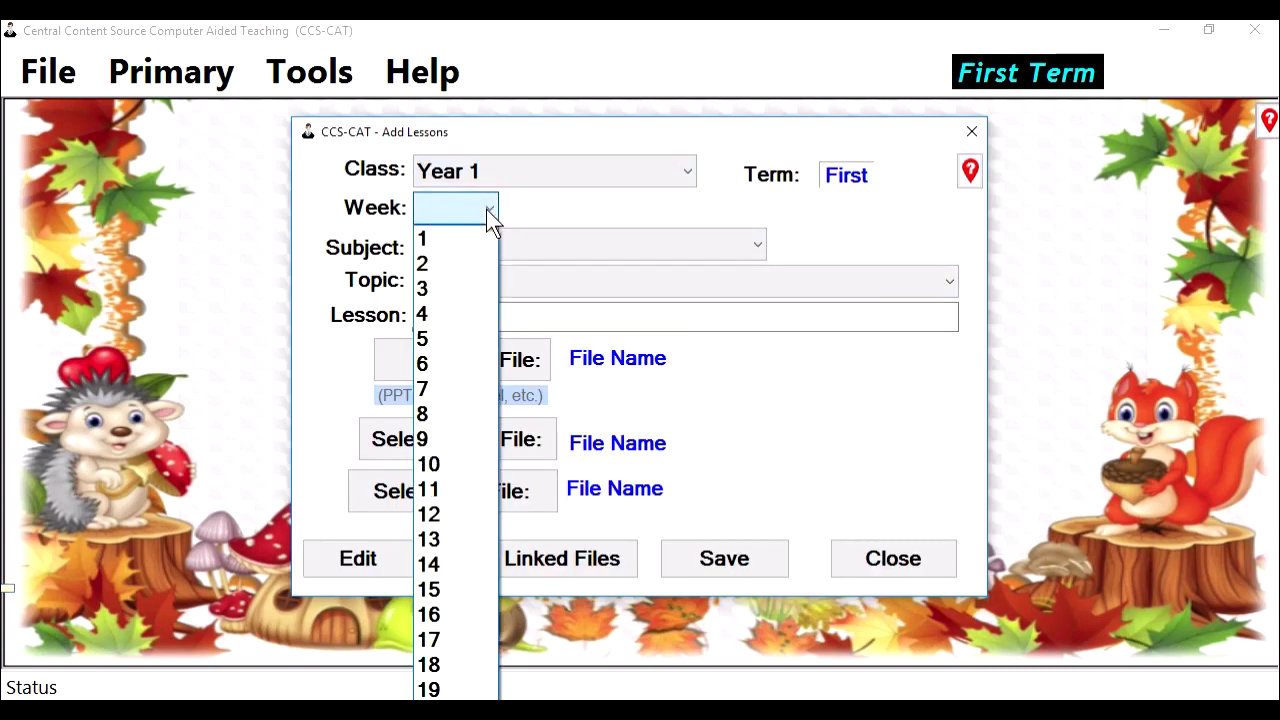
pyautogui.click(466, 236)
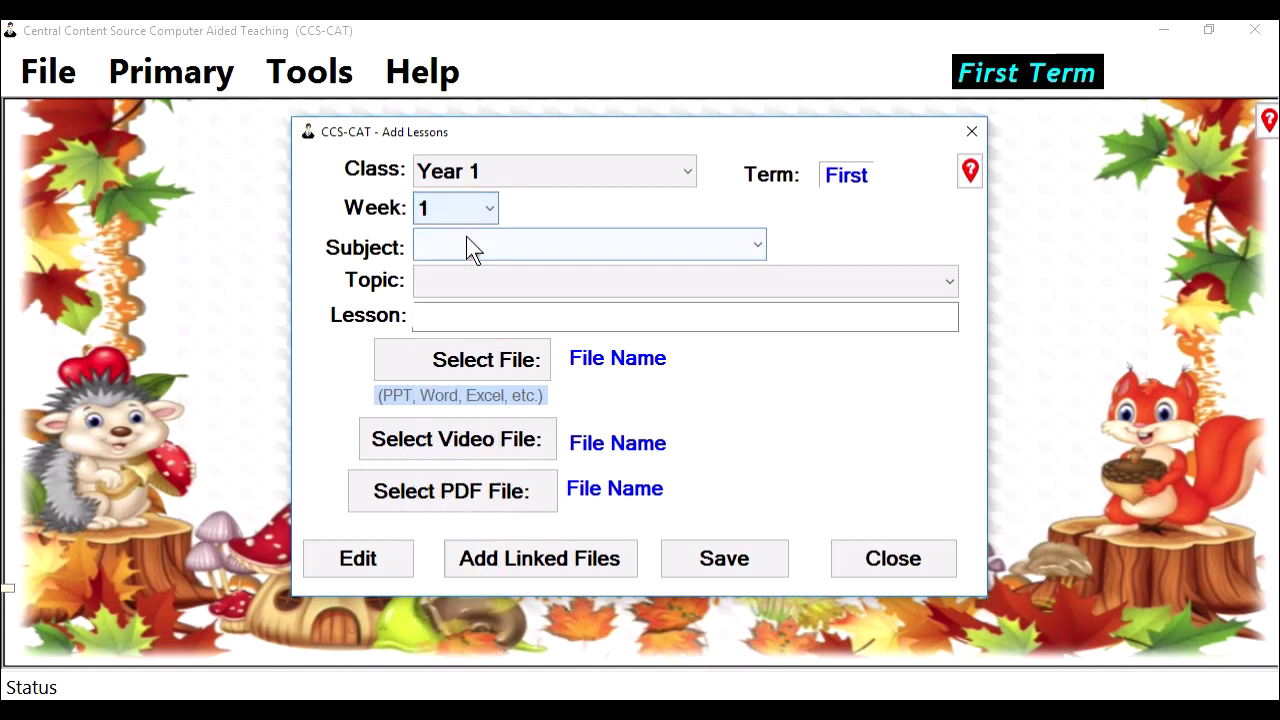
pyautogui.click(672, 250)
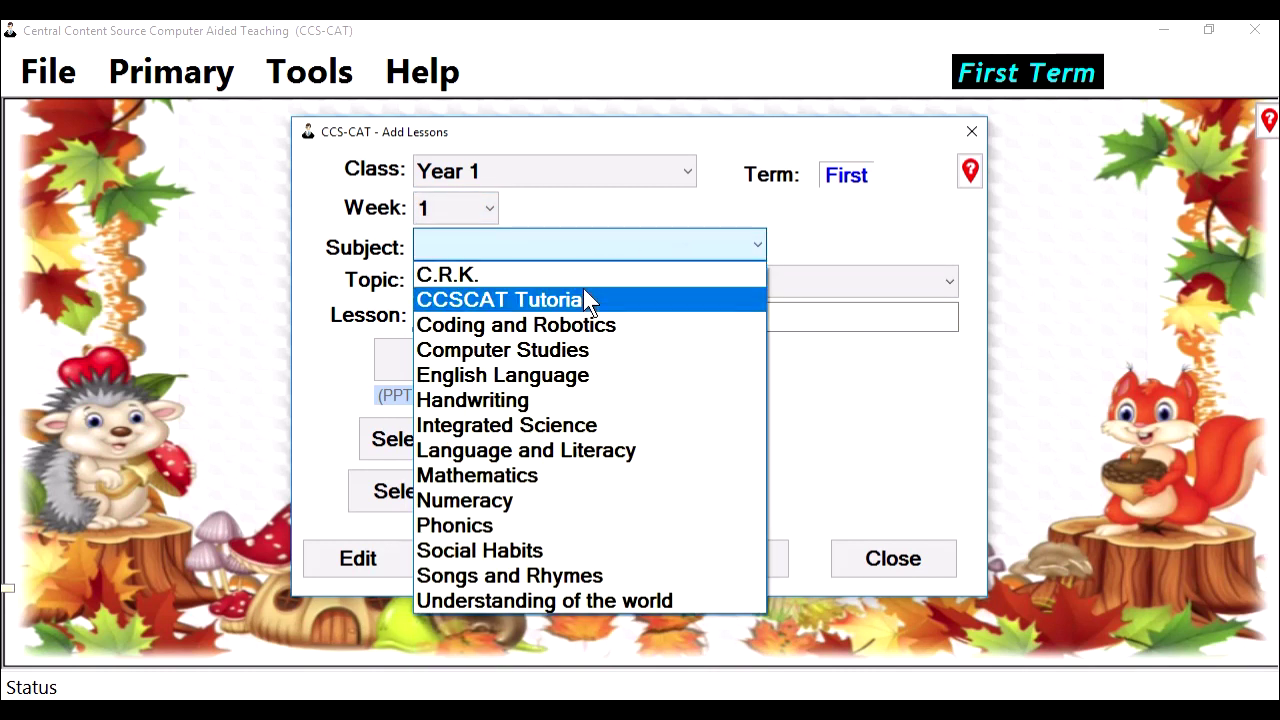
pyautogui.click(583, 297)
pyautogui.click(659, 280)
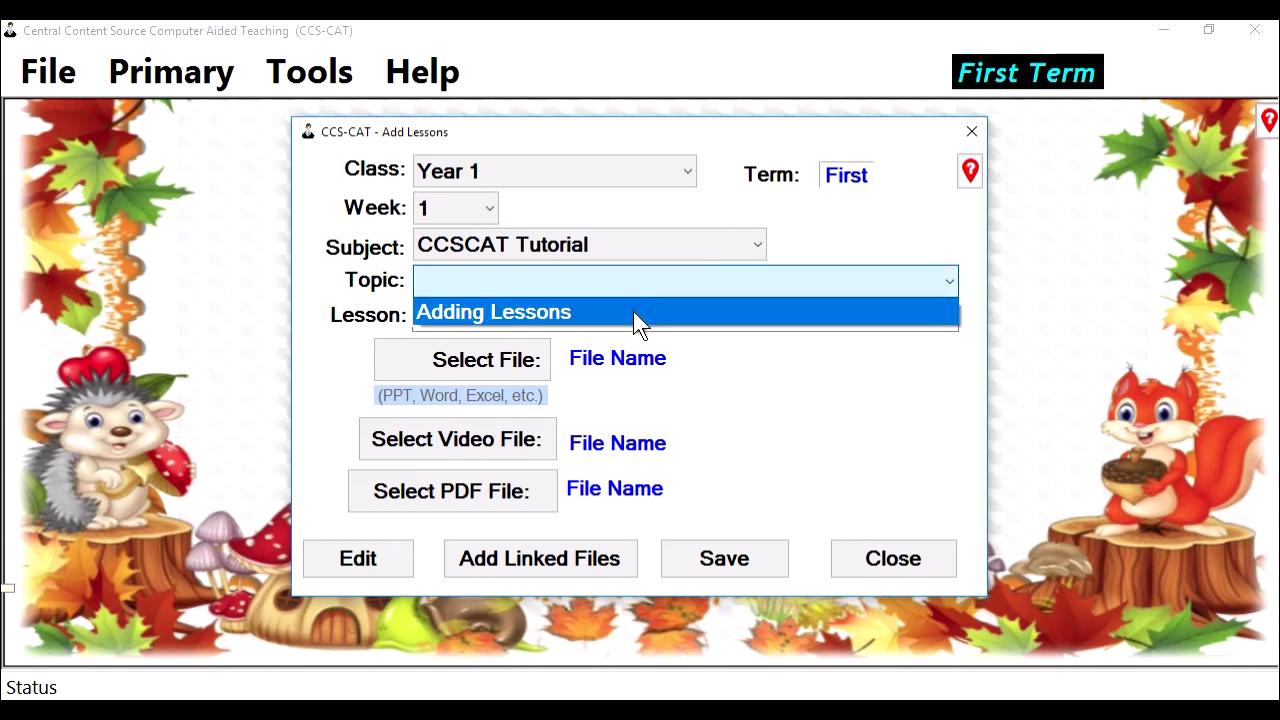
pyautogui.click(633, 311)
pyautogui.click(628, 315)
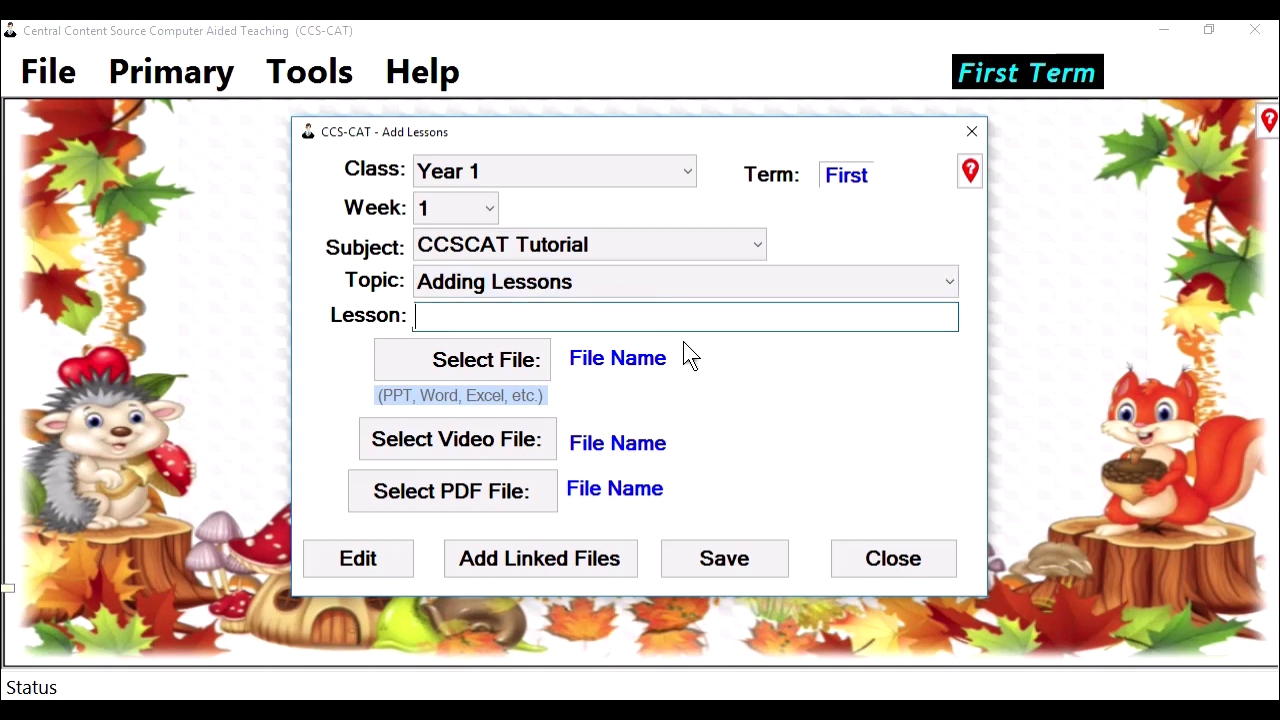
pyautogui.write('How to Add Lessons to CCSCAT')
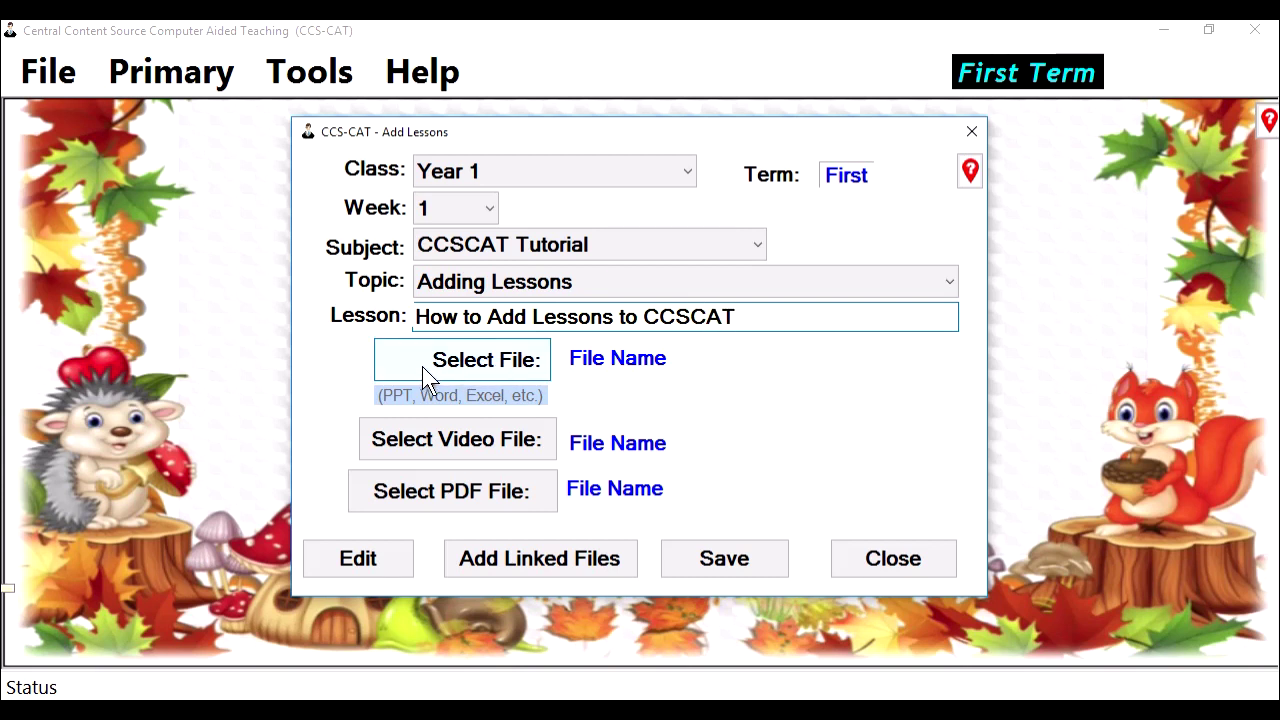
# Select Sample File in the Documents' English Language folder as the lesson's main file
pyautogui.click(482, 366)
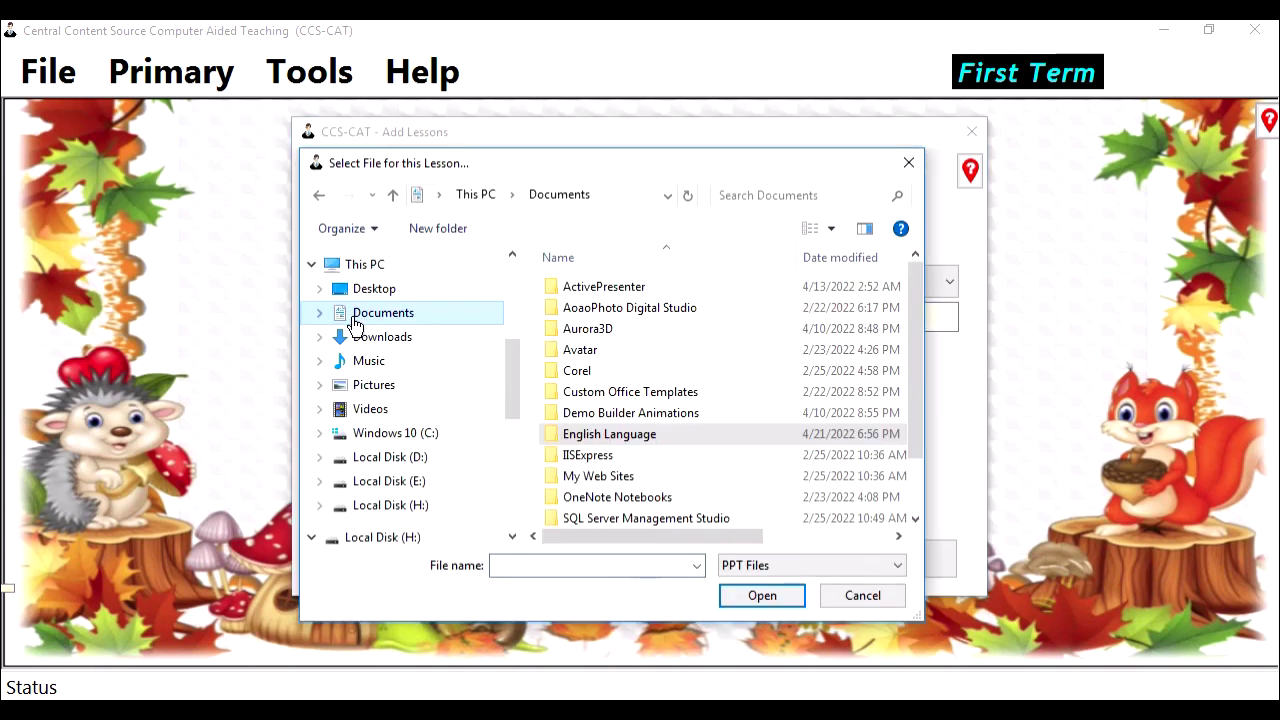
pyautogui.doubleClick(605, 434)
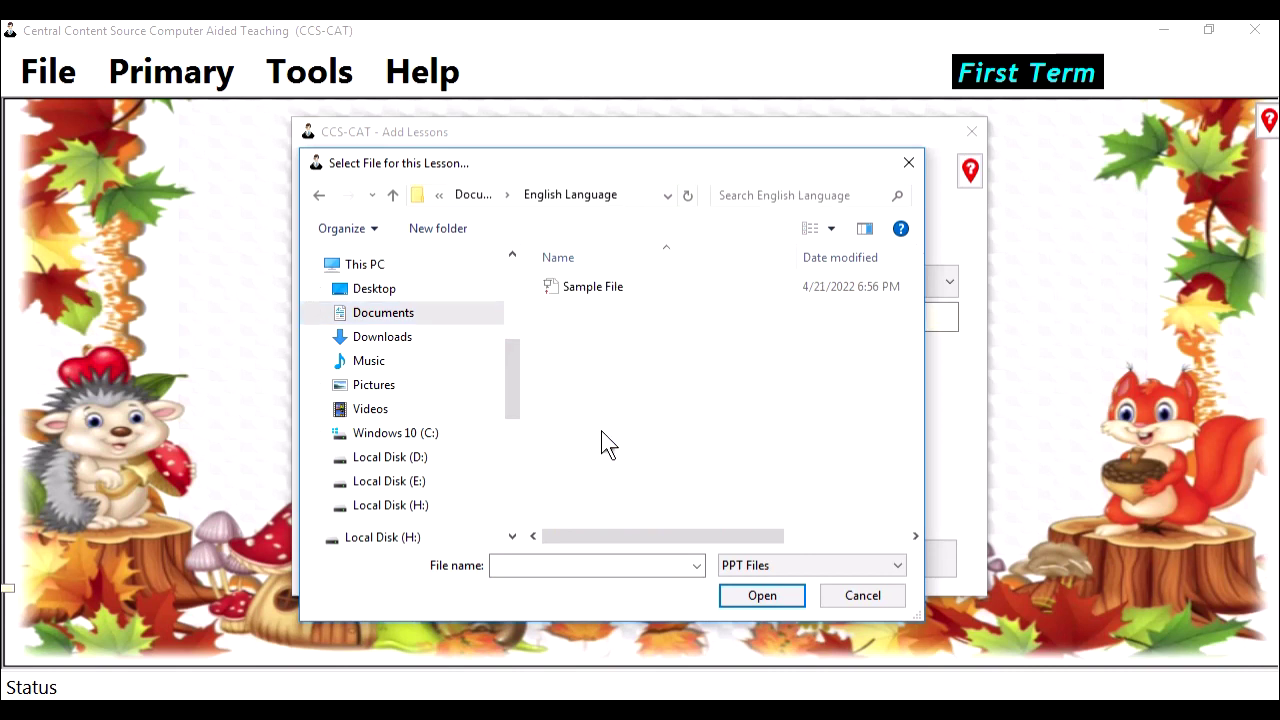
pyautogui.click(559, 289)
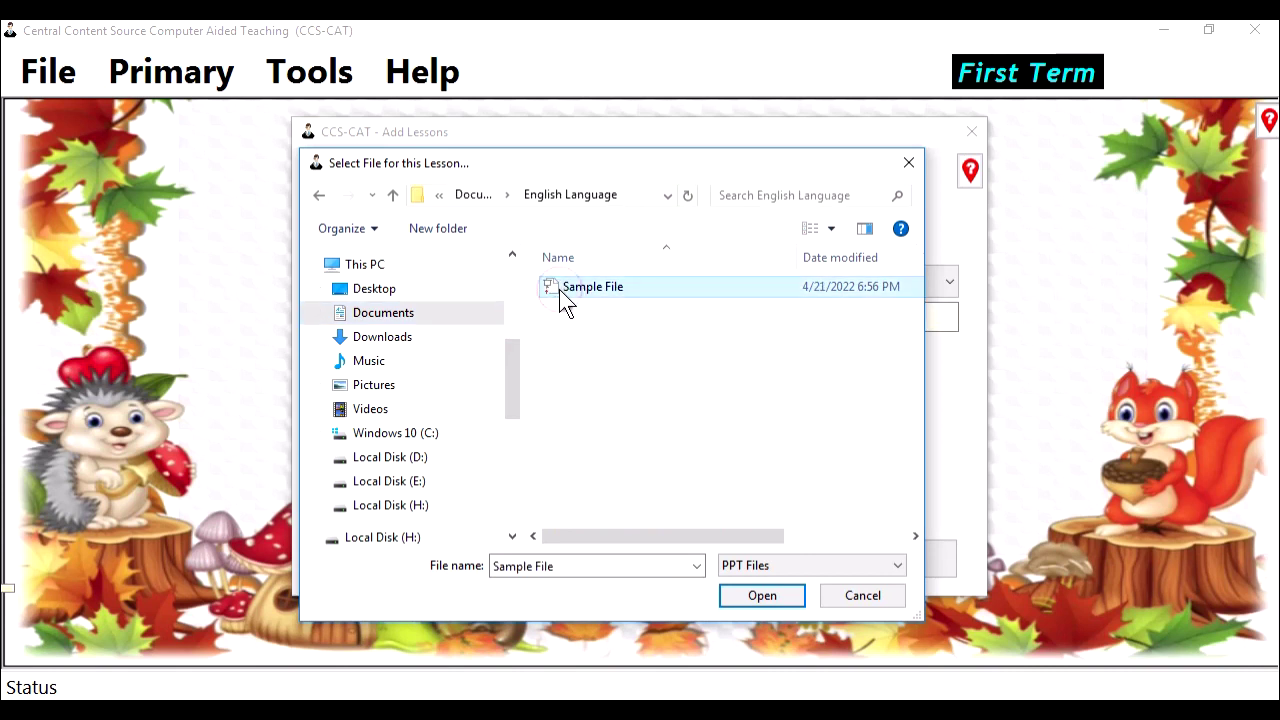
pyautogui.click(770, 596)
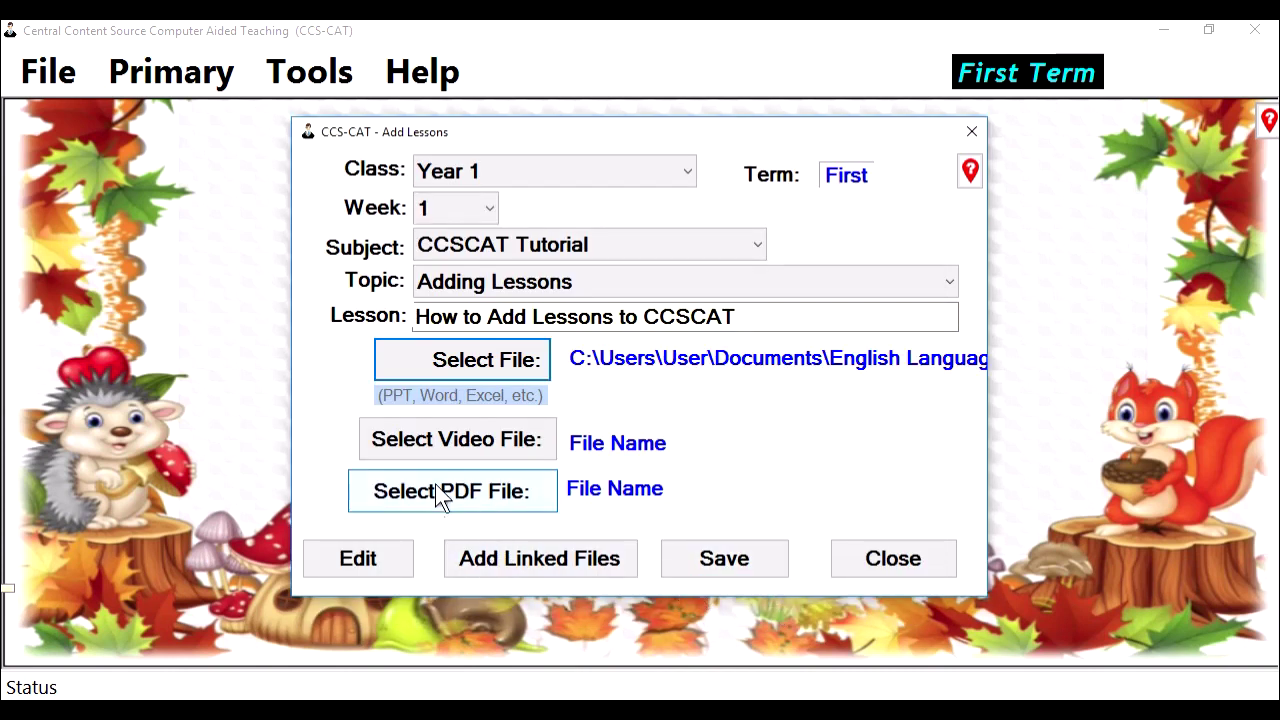
# Attach the 'Example on Sine Rule' video from the English Language folder as the lesson video
pyautogui.click(500, 450)
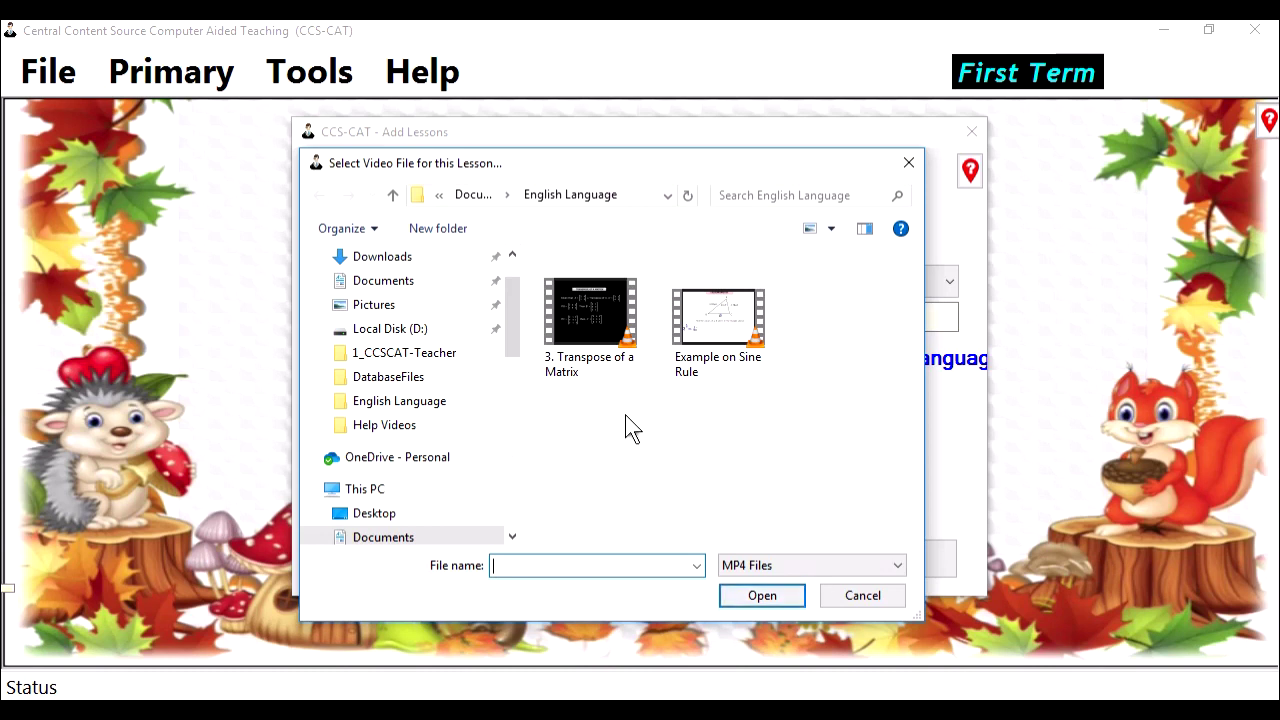
pyautogui.click(733, 372)
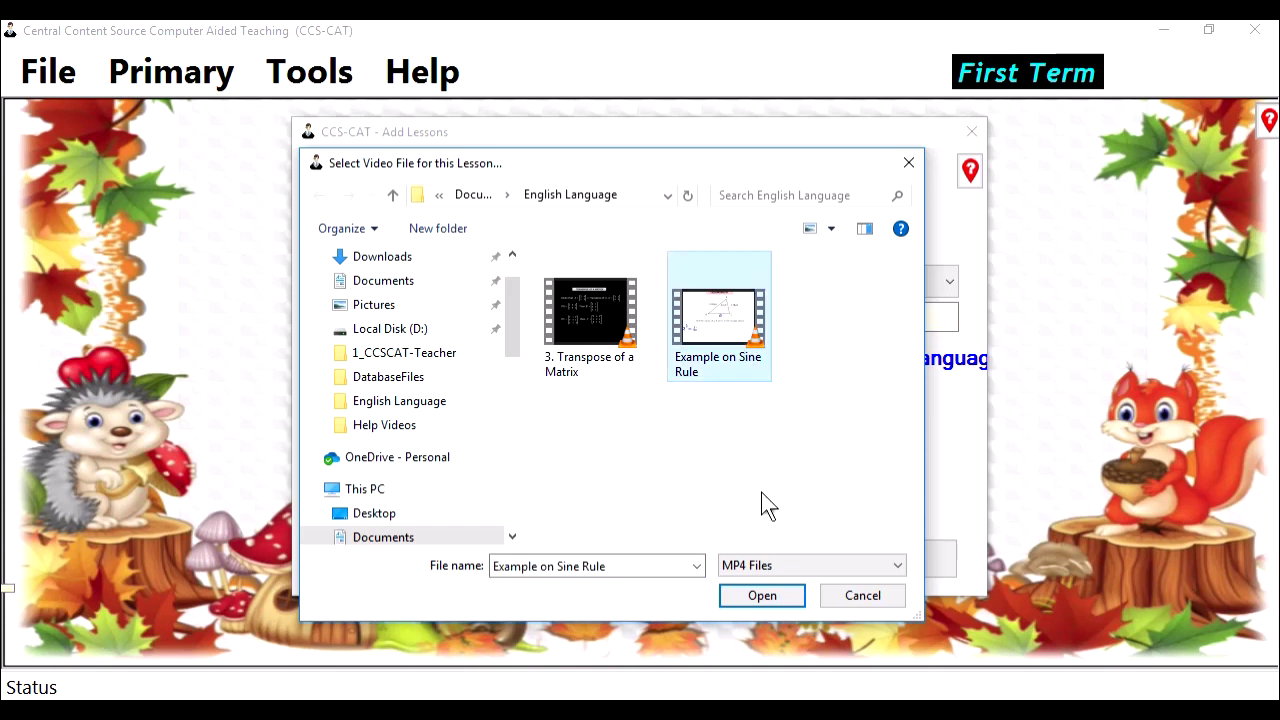
pyautogui.click(779, 599)
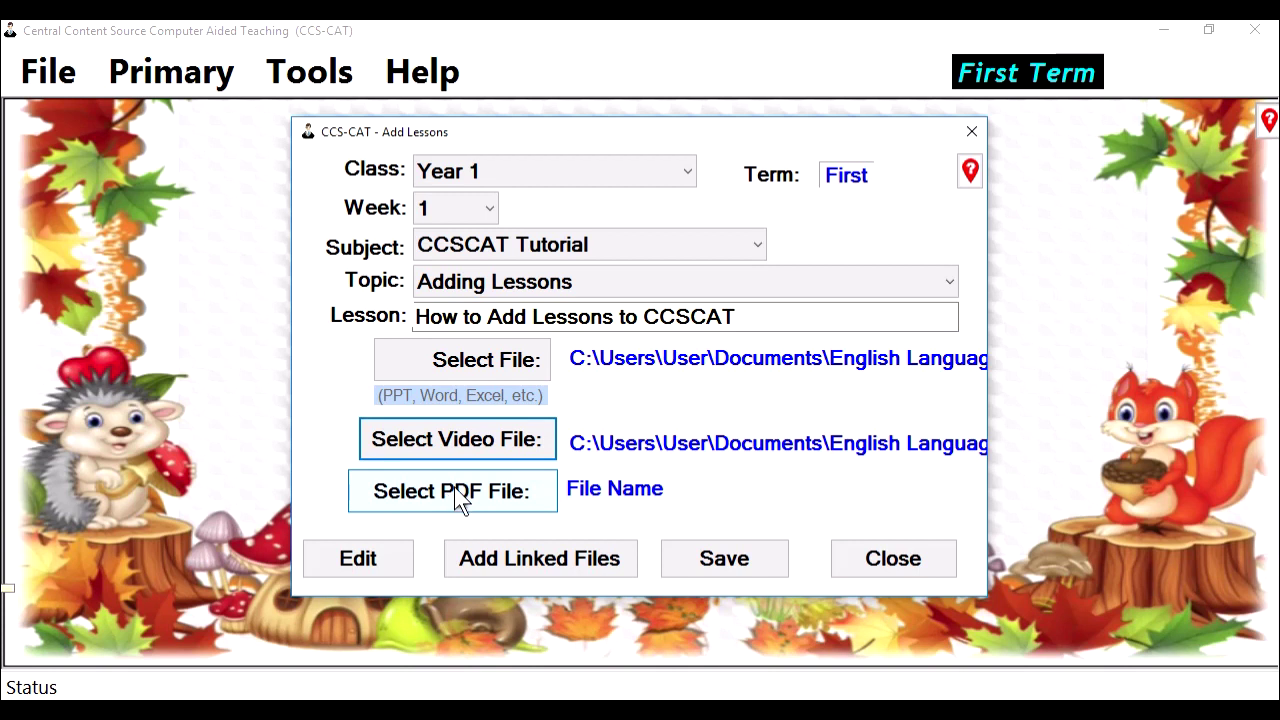
# Attach the 'Left Curve Worksheet' PDF from the English Language folder as the lesson PDF
pyautogui.click(490, 490)
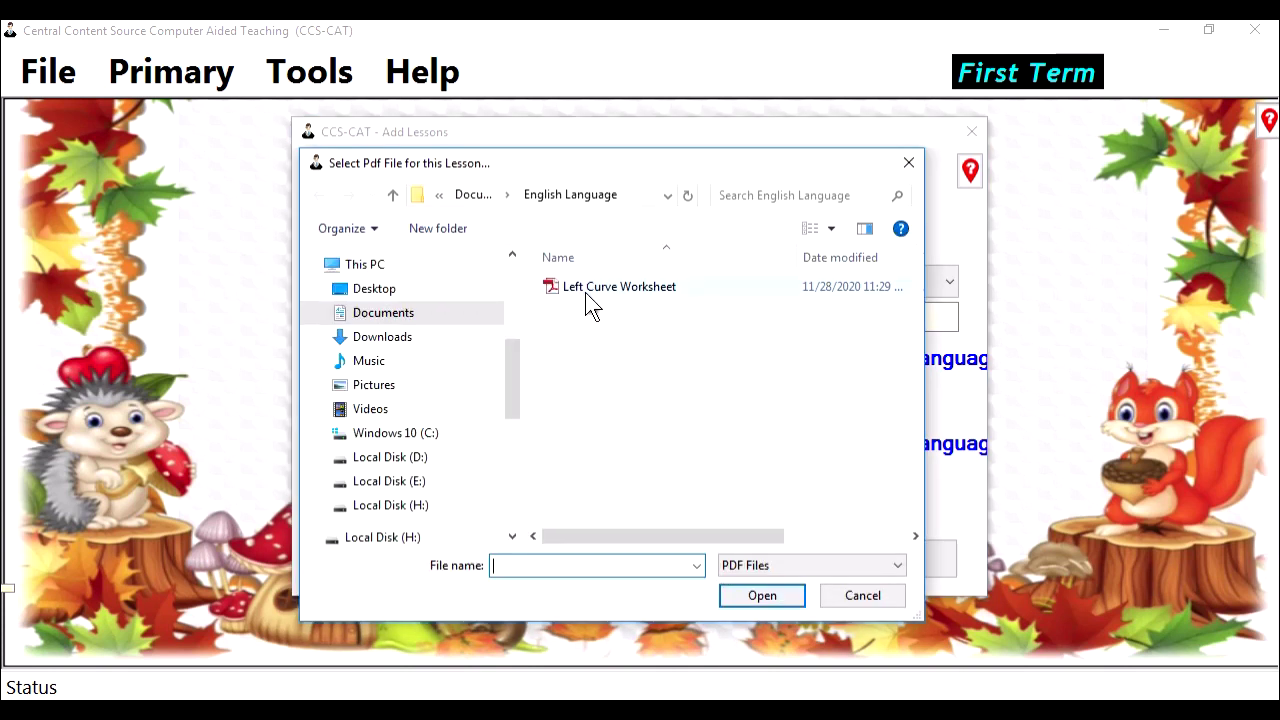
pyautogui.click(612, 284)
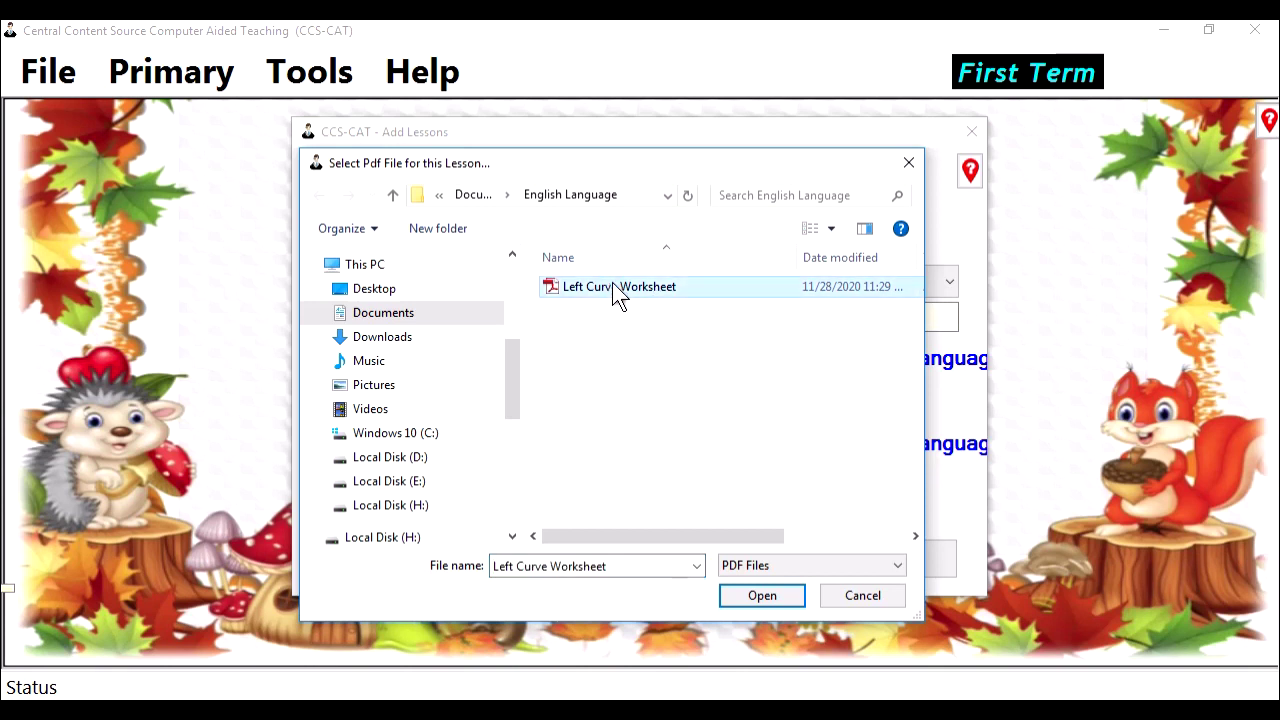
pyautogui.click(781, 595)
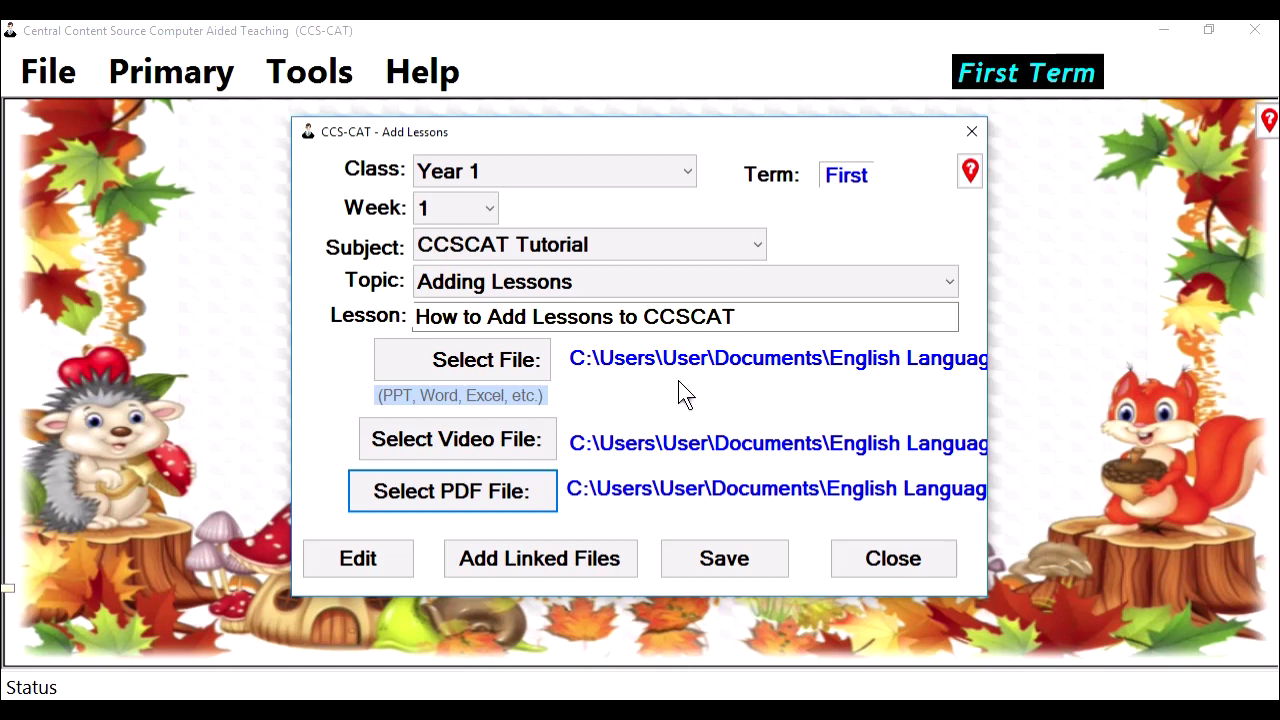
# Save the lesson record with its main file, video and PDF, then reset the form
pyautogui.click(745, 564)
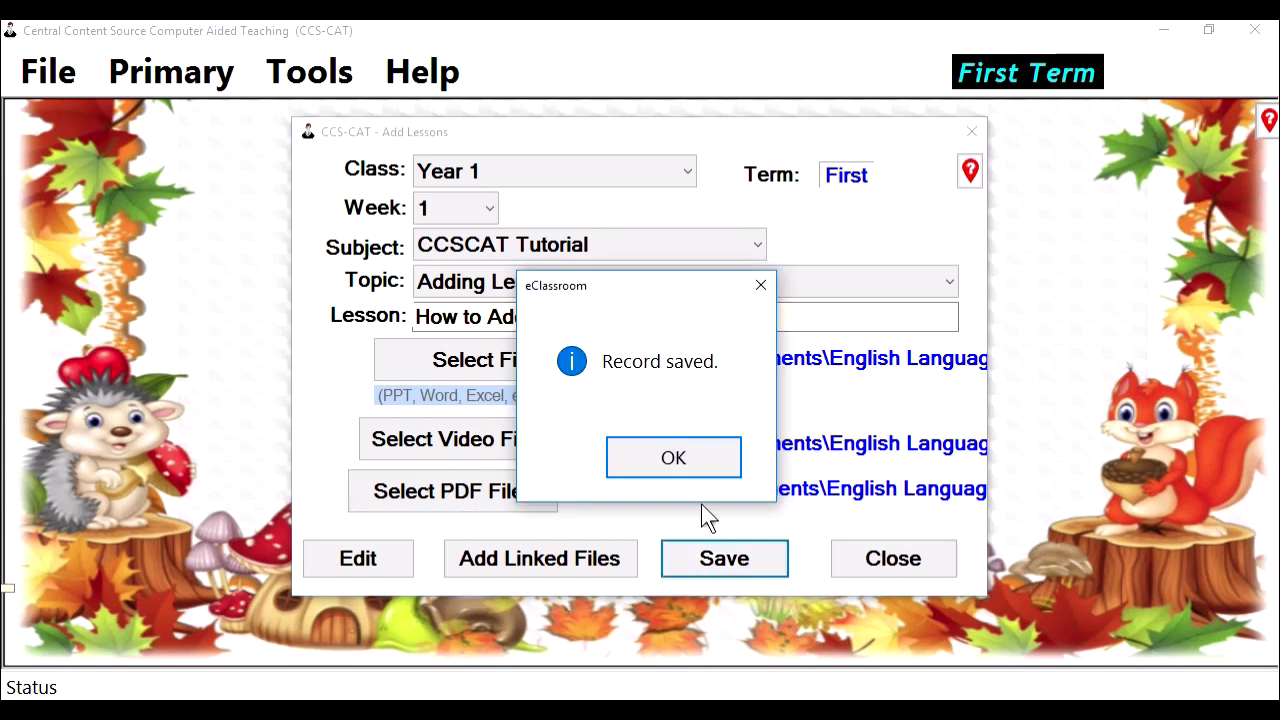
pyautogui.click(690, 462)
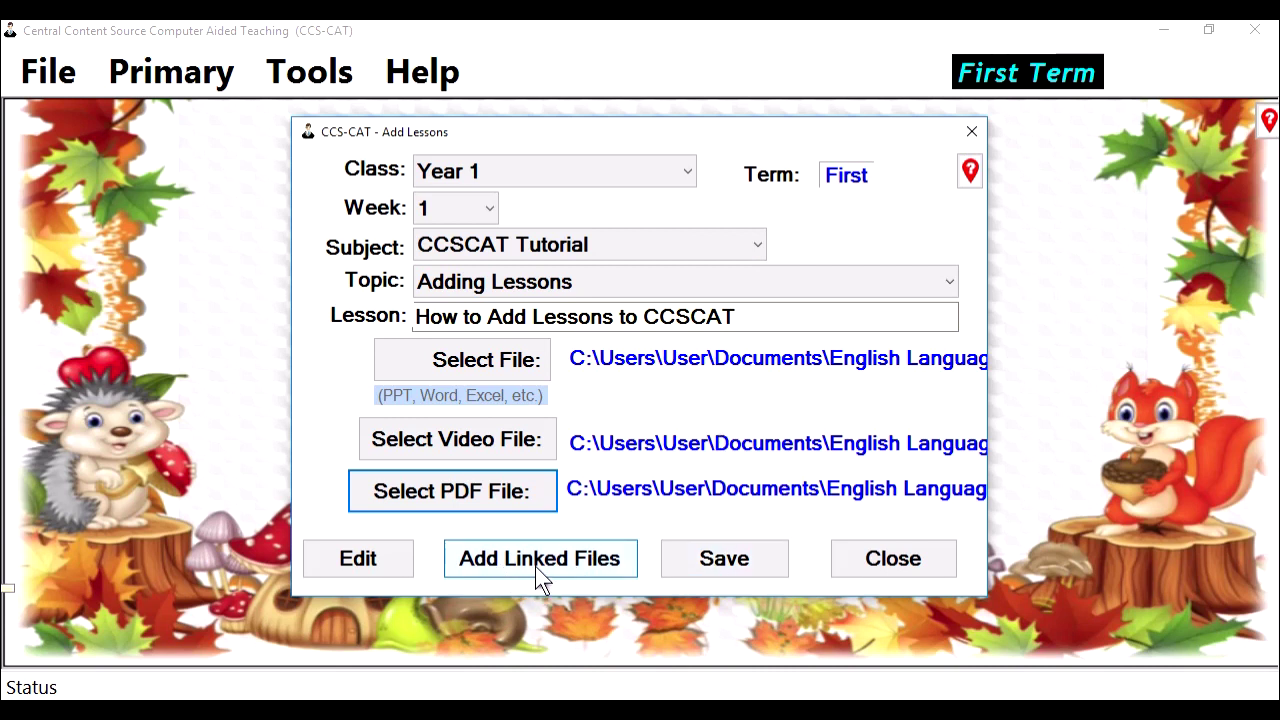
pyautogui.click(599, 562)
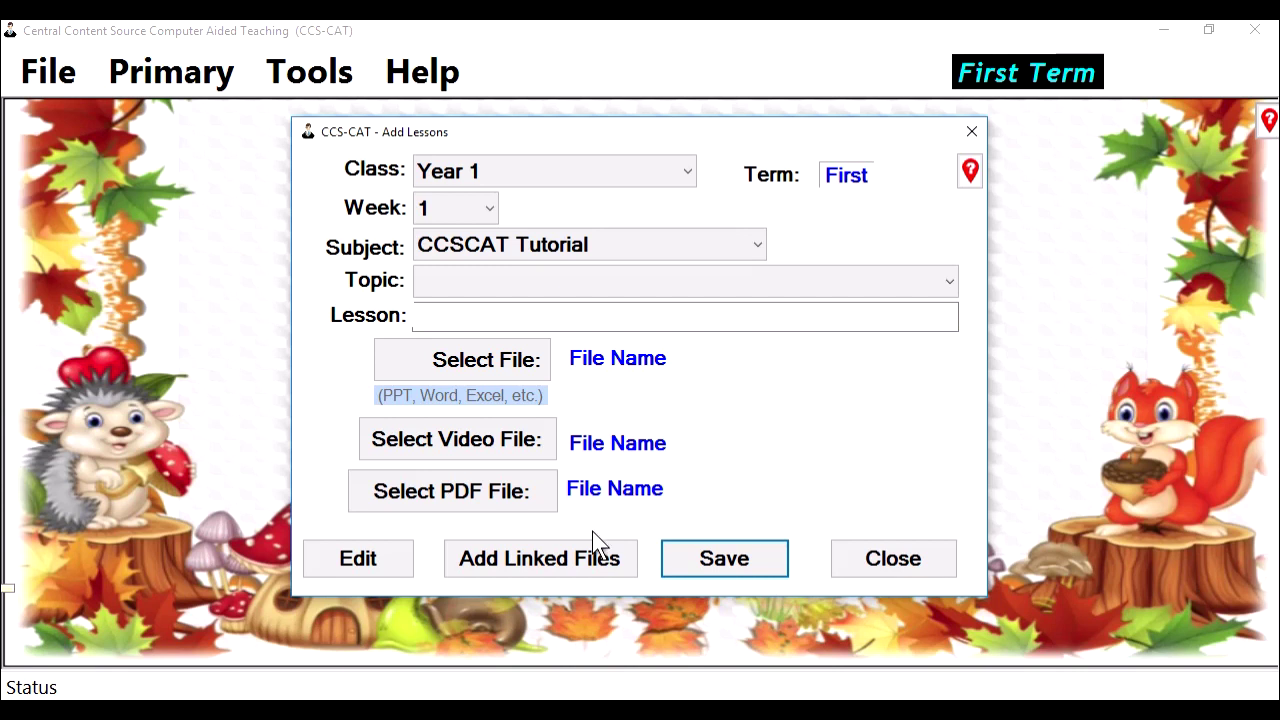
pyautogui.click(580, 564)
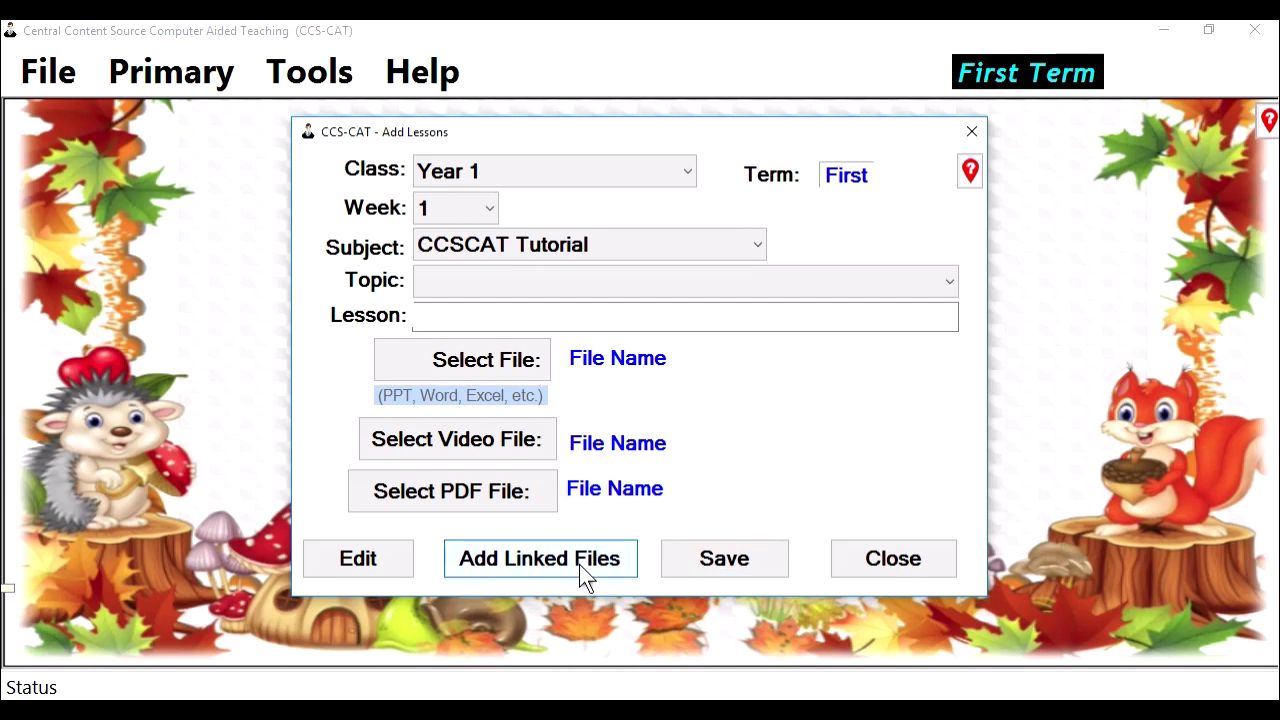
# For Year 1, attach the CCS-CAT Hardware Cost Pre-School Only workbook, showing all file types
pyautogui.click(748, 181)
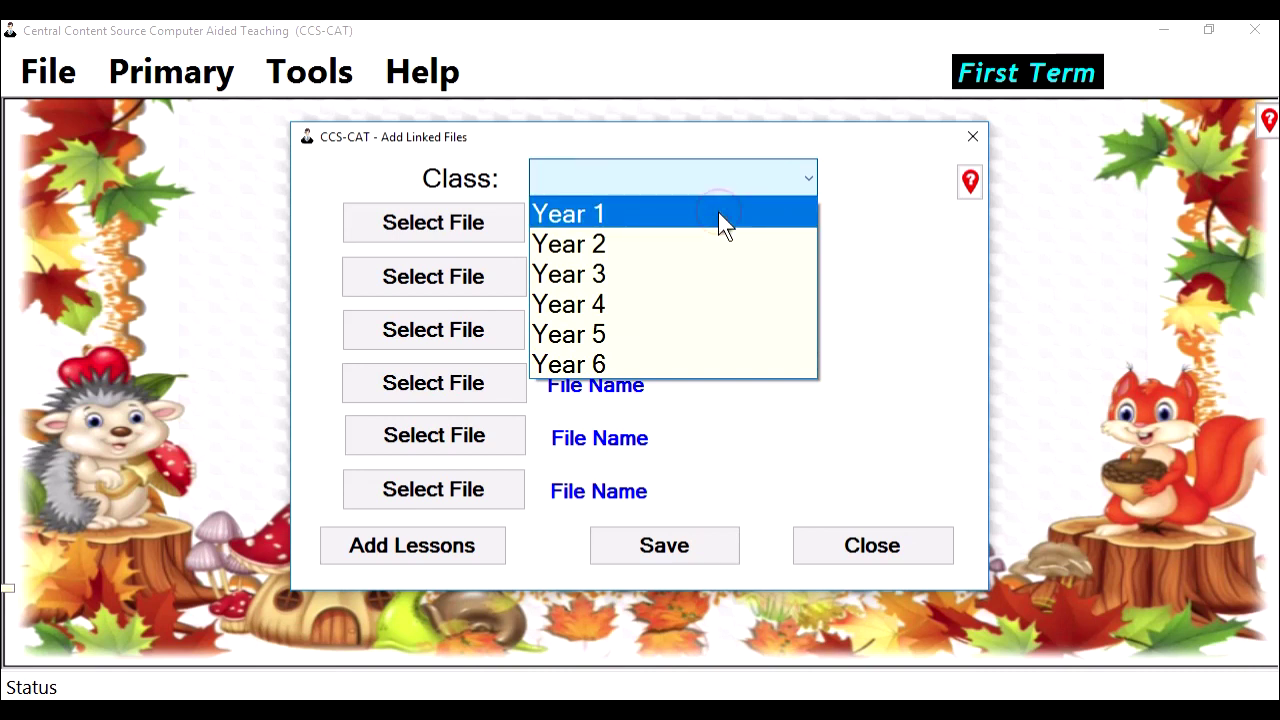
pyautogui.click(718, 213)
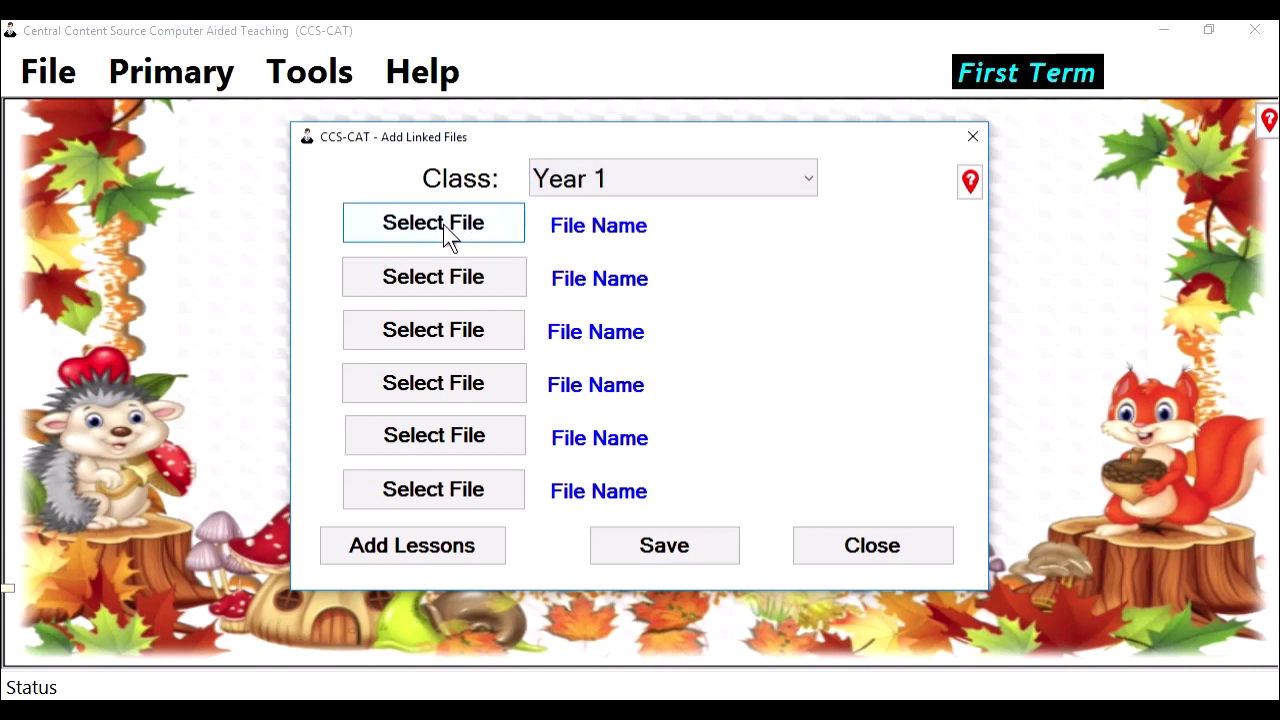
pyautogui.click(471, 235)
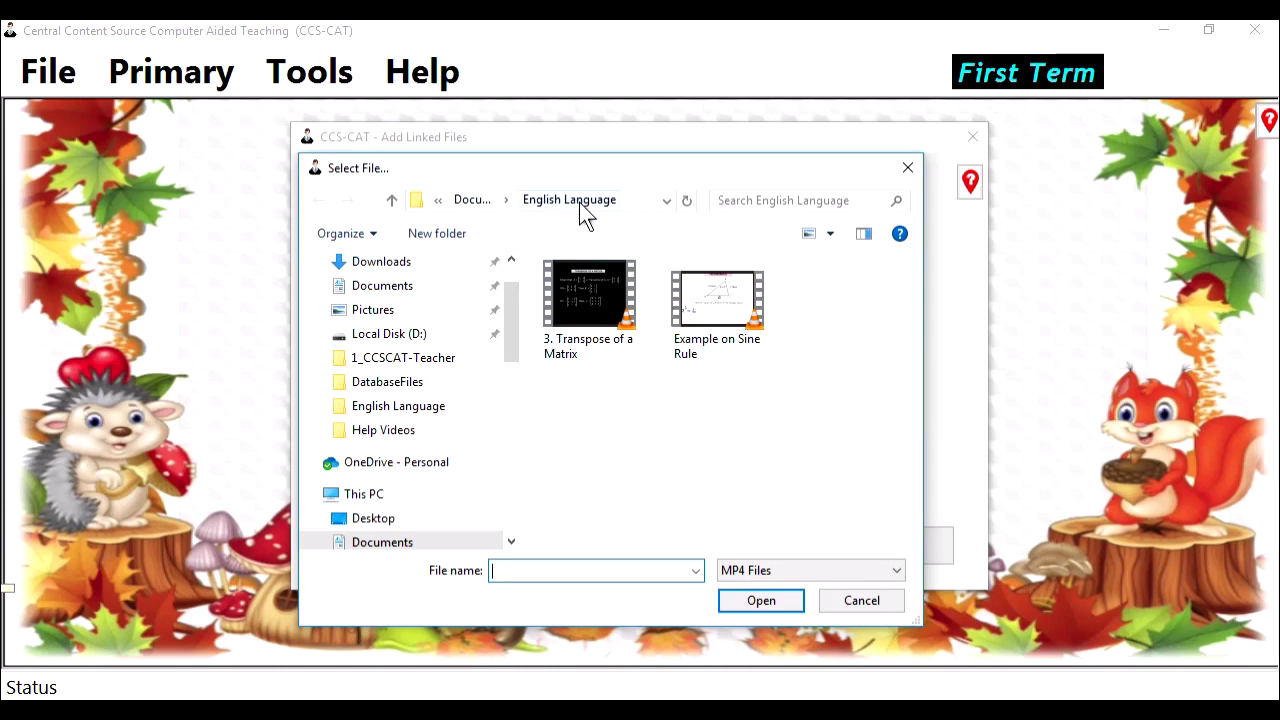
pyautogui.click(815, 570)
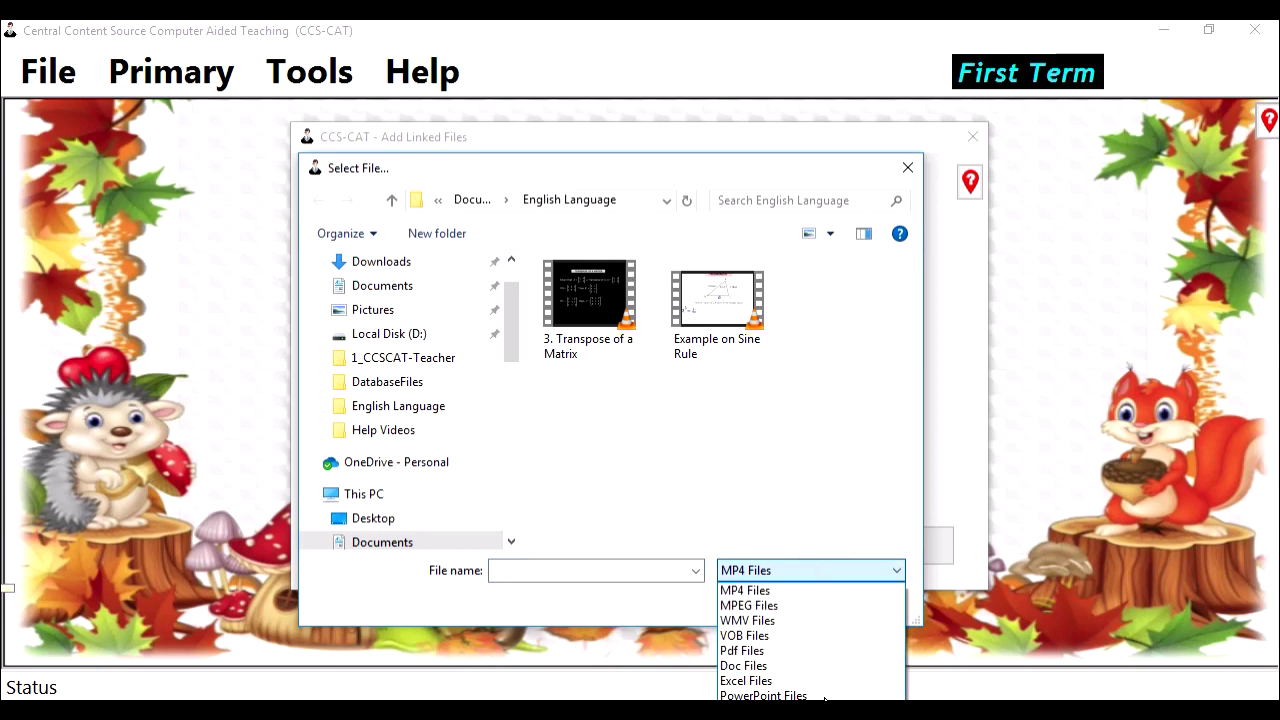
pyautogui.click(825, 698)
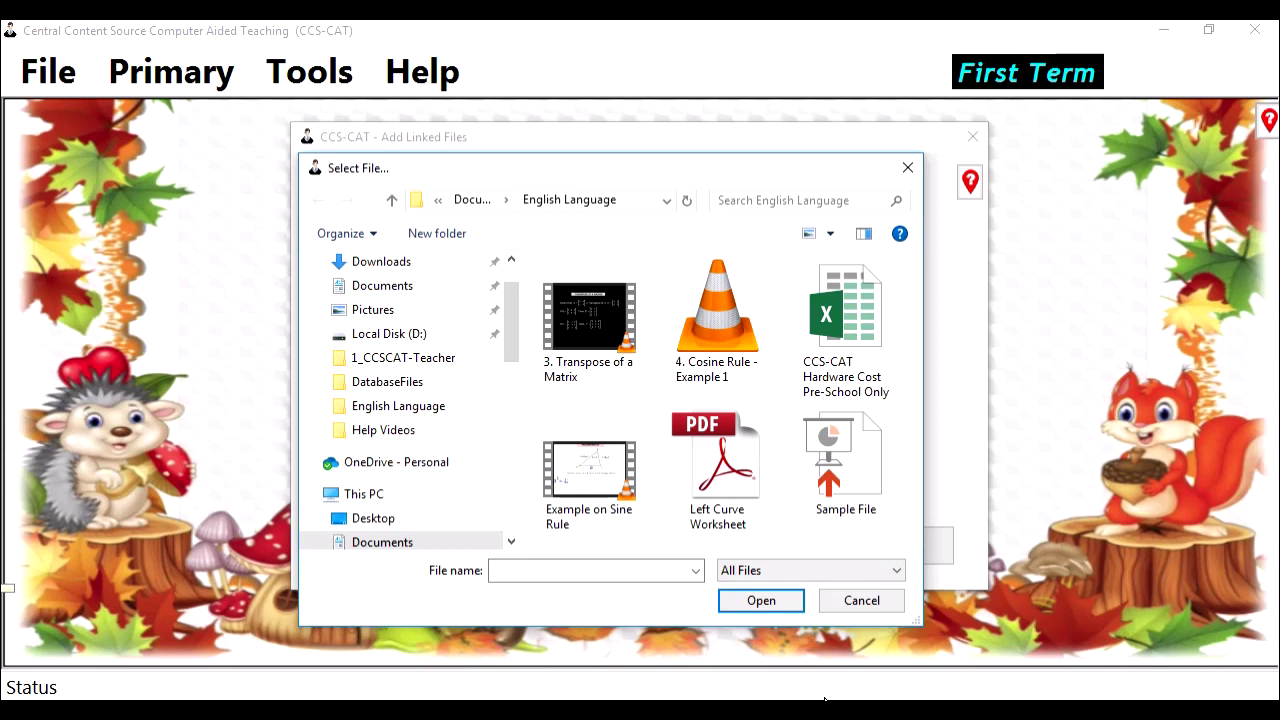
pyautogui.click(866, 322)
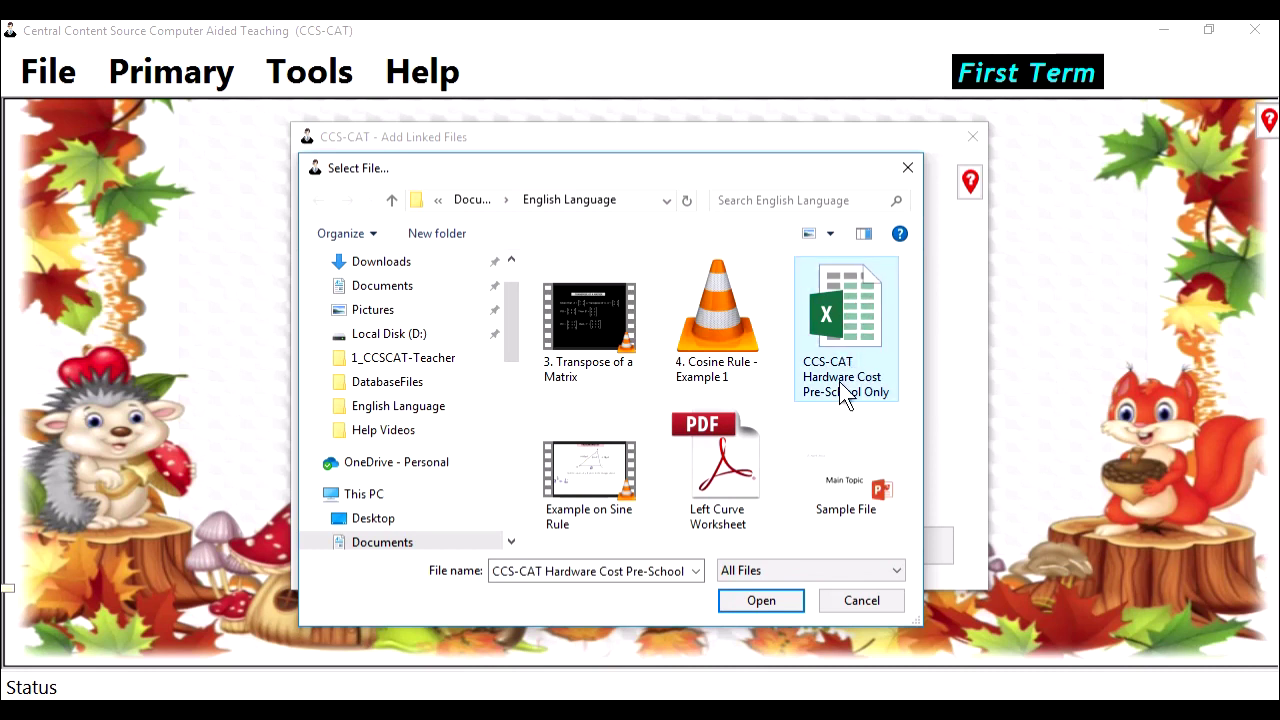
pyautogui.click(781, 600)
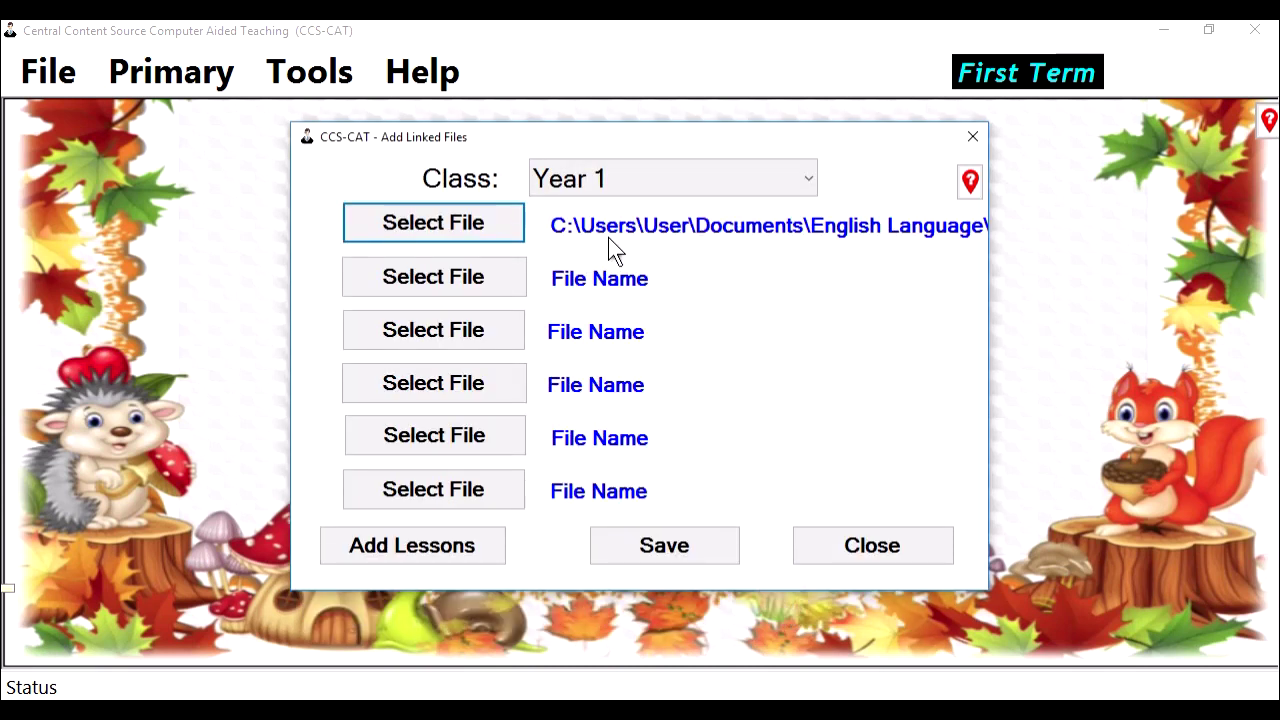
# Save the linked workbook to Year 1, acknowledge the upload, and close the form
pyautogui.click(697, 556)
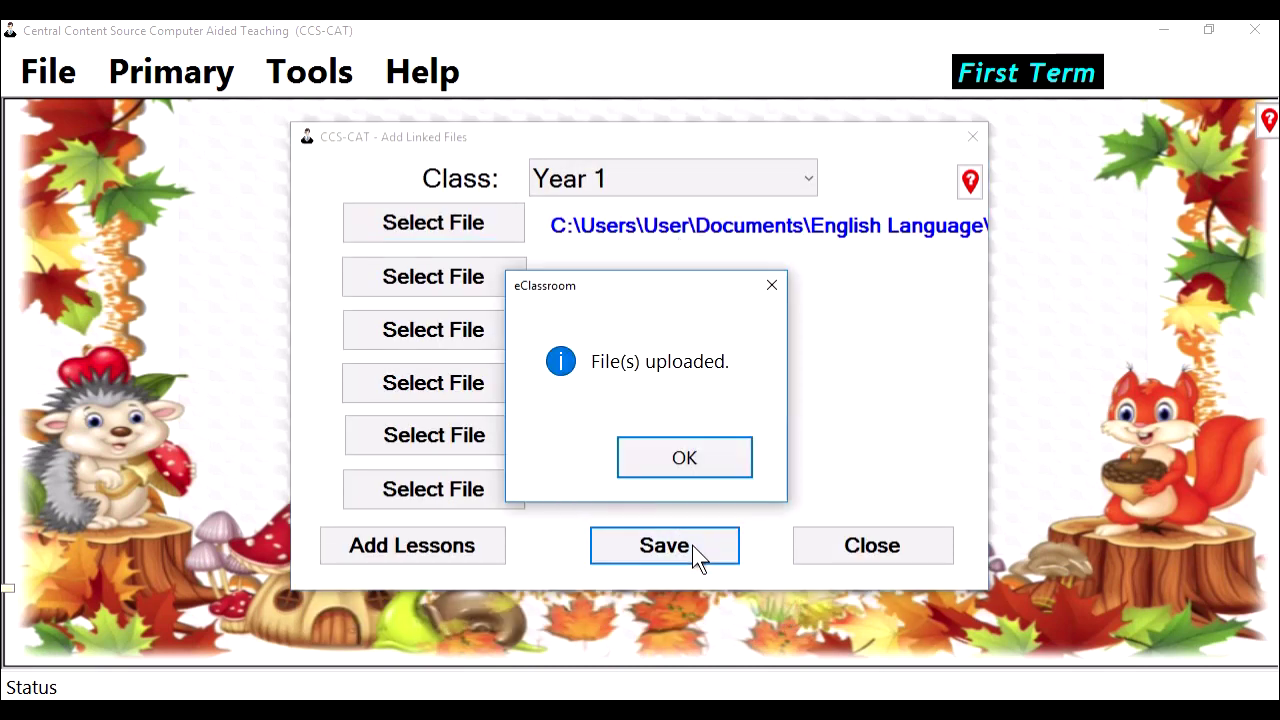
pyautogui.click(686, 459)
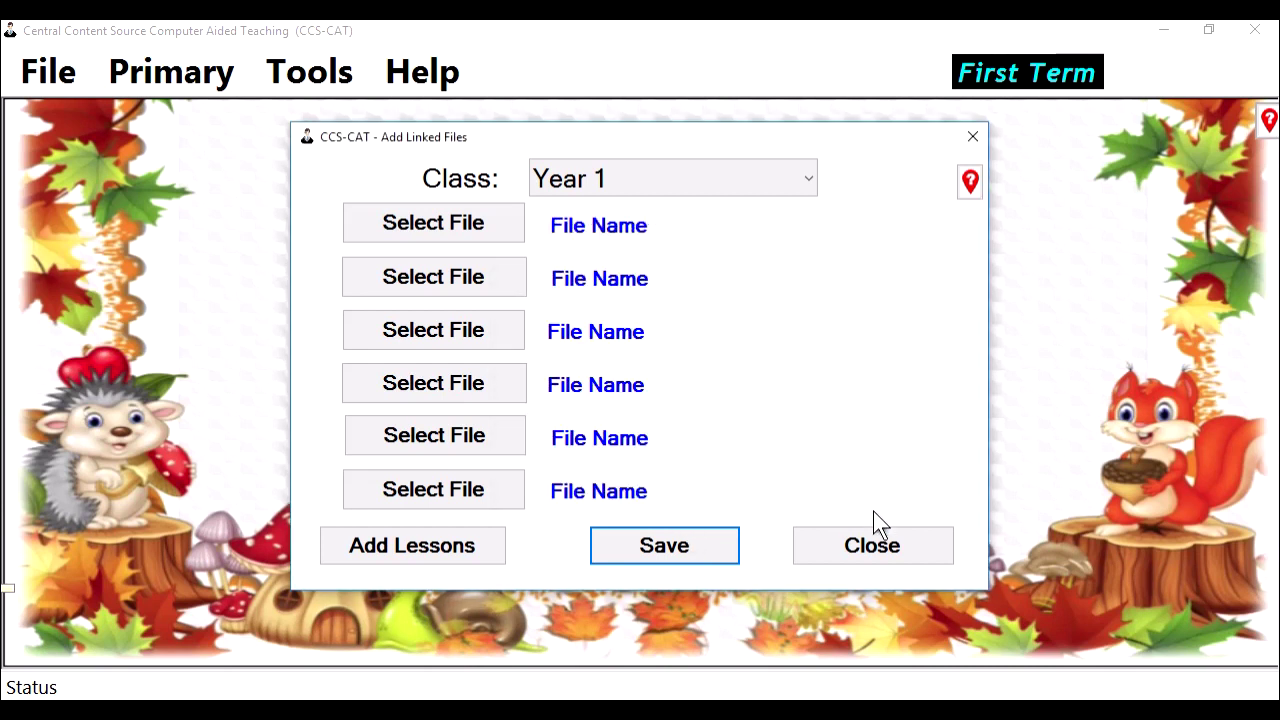
pyautogui.click(875, 545)
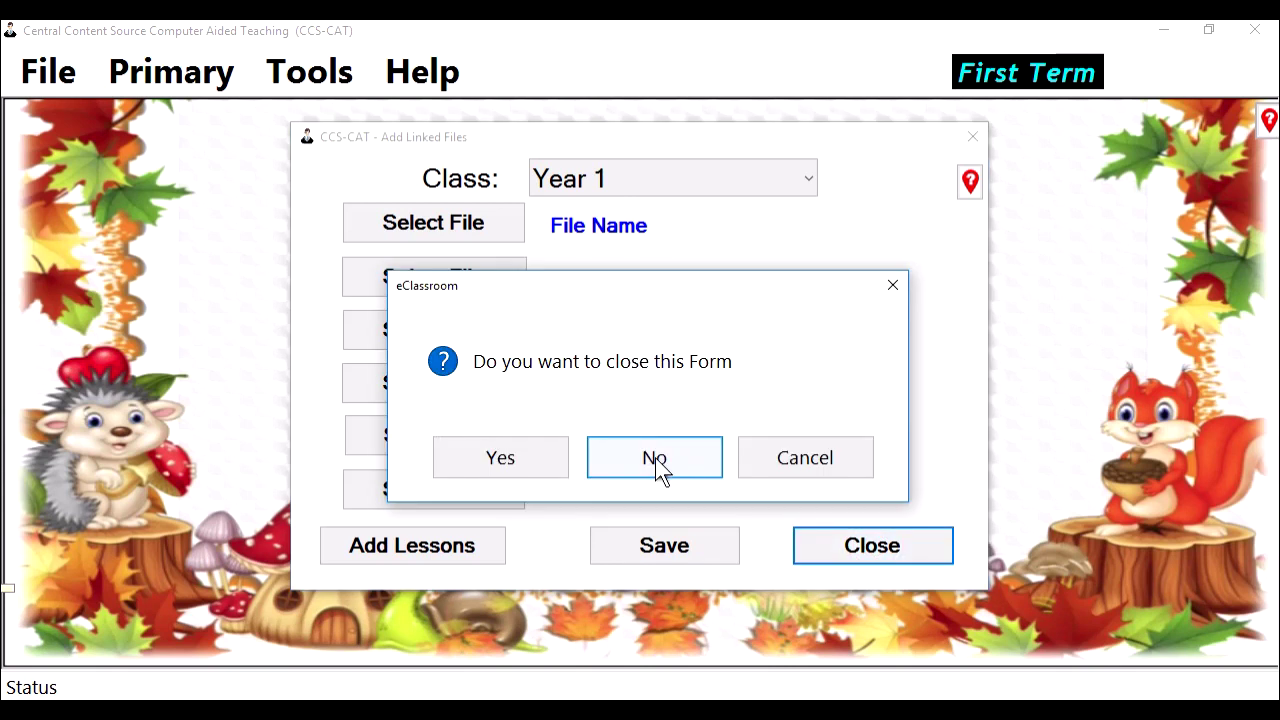
# Pick 'How to Add Lessons to CCSCAT [PPT]' under Year 1, CCSCAT Tutorial, Week 1: Adding Lessons
pyautogui.click(508, 462)
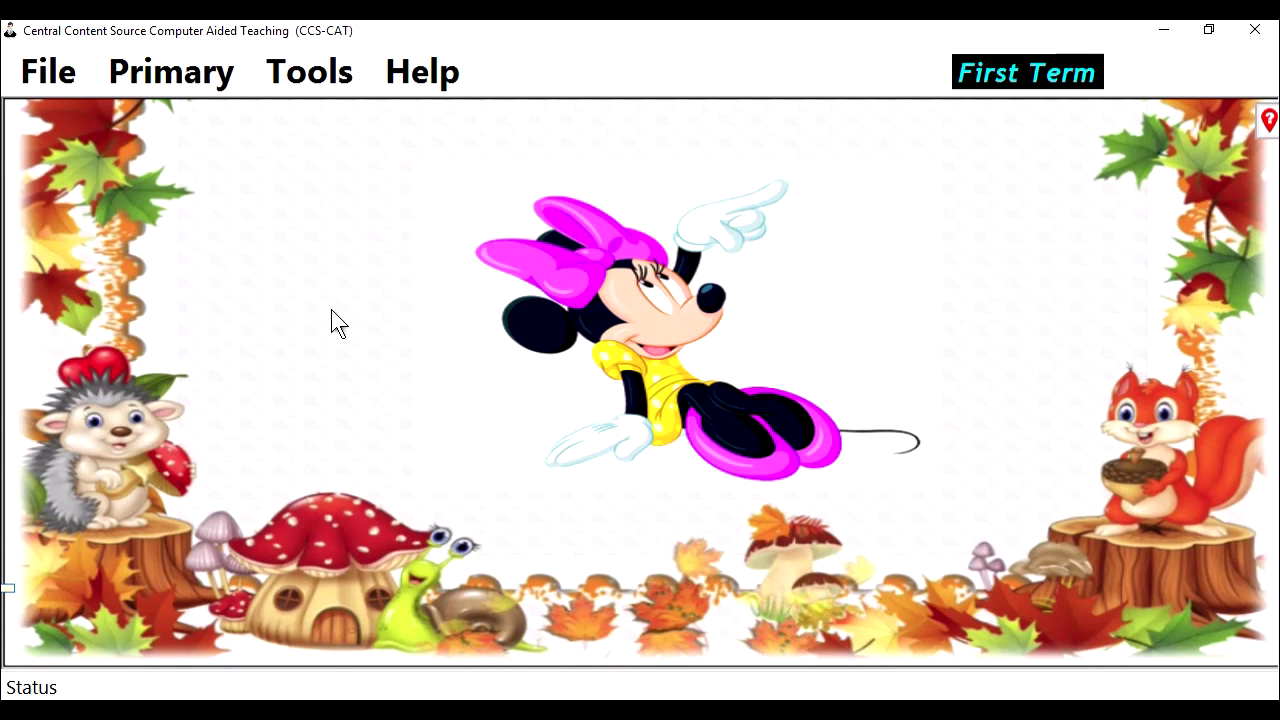
pyautogui.click(181, 76)
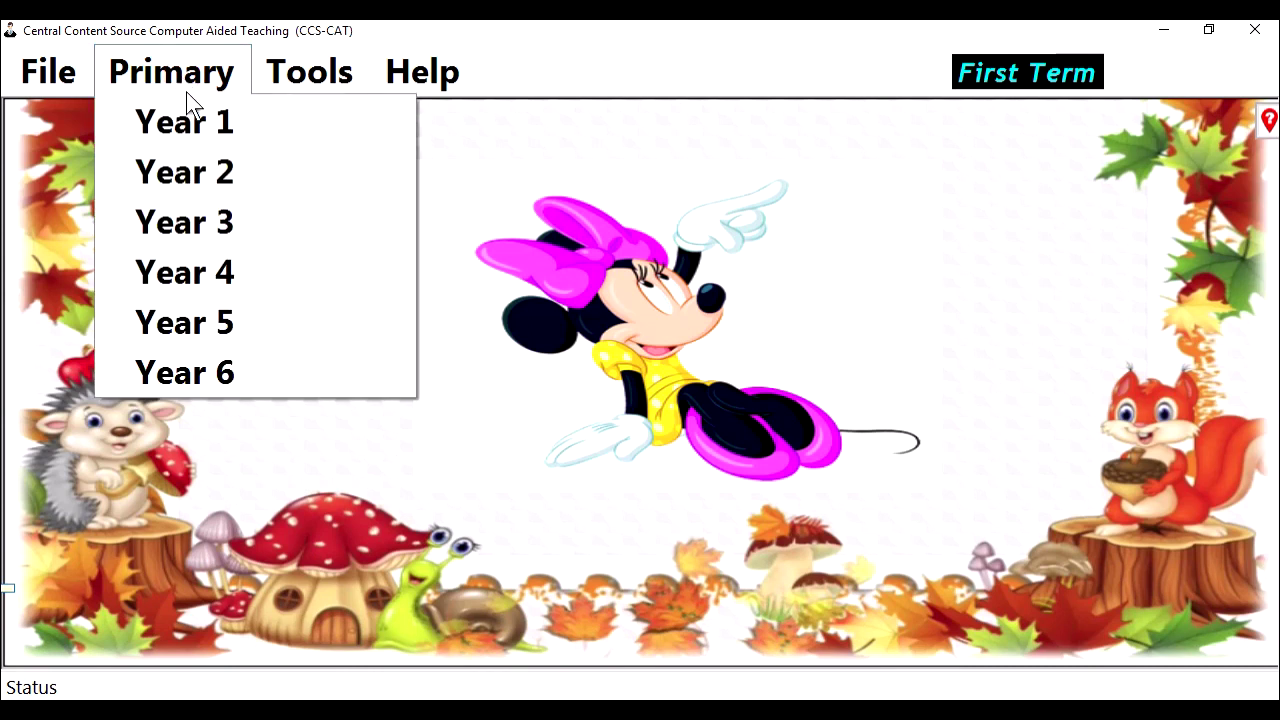
pyautogui.click(197, 133)
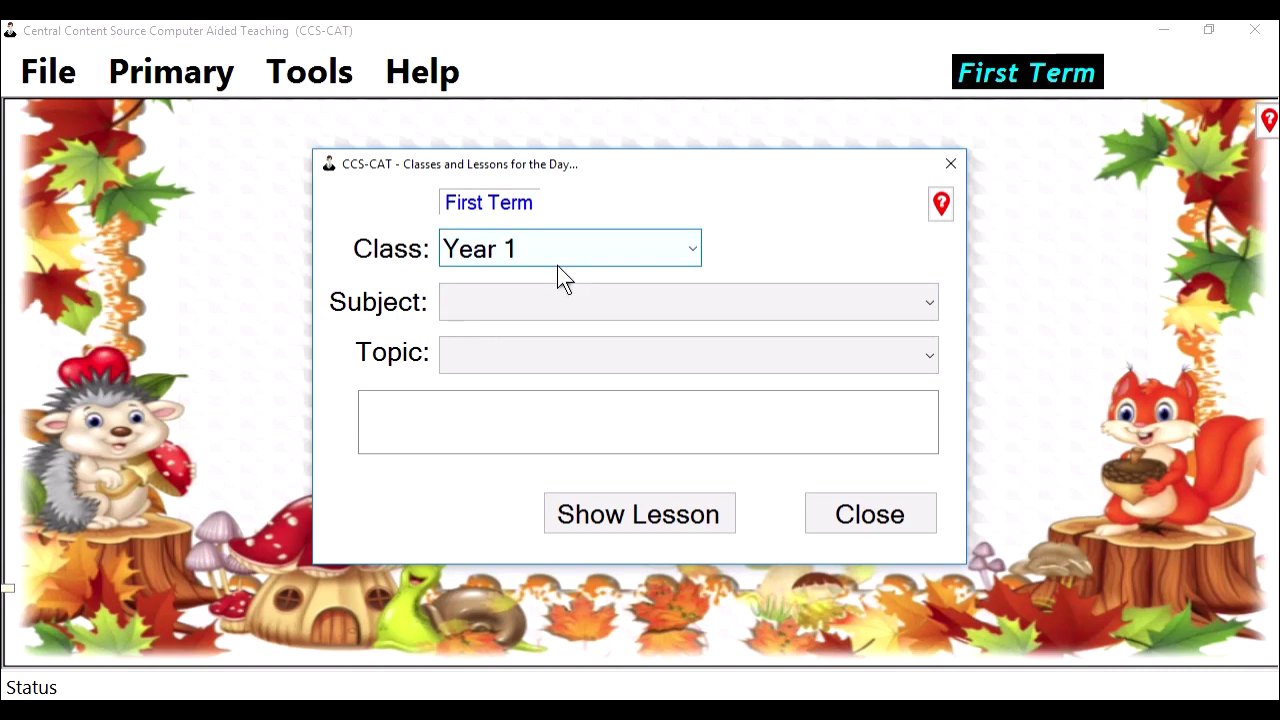
pyautogui.click(575, 300)
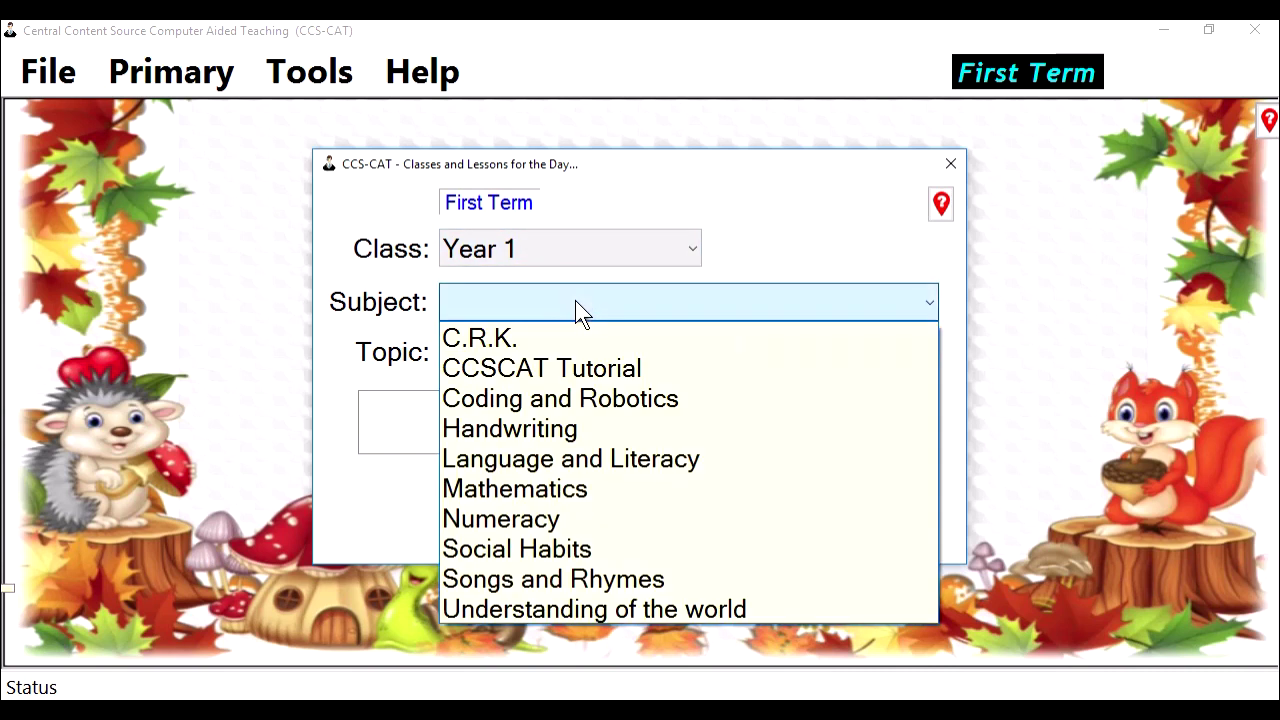
pyautogui.click(600, 368)
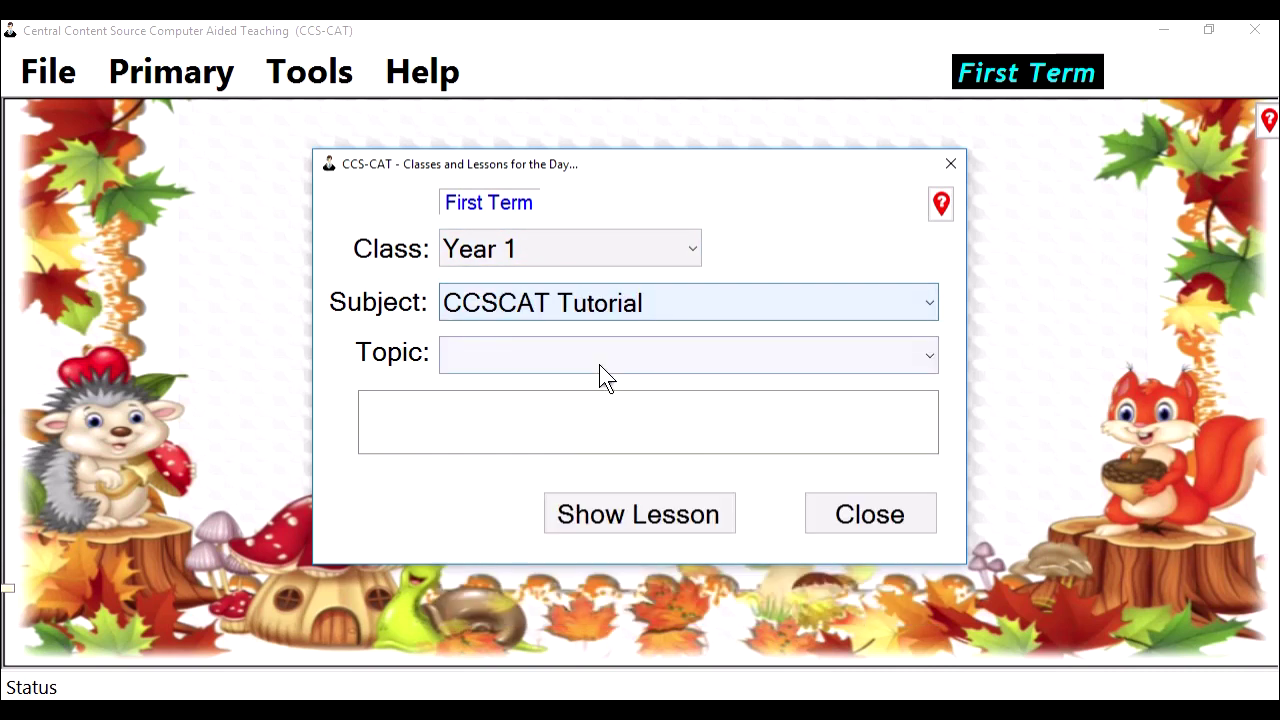
pyautogui.click(619, 362)
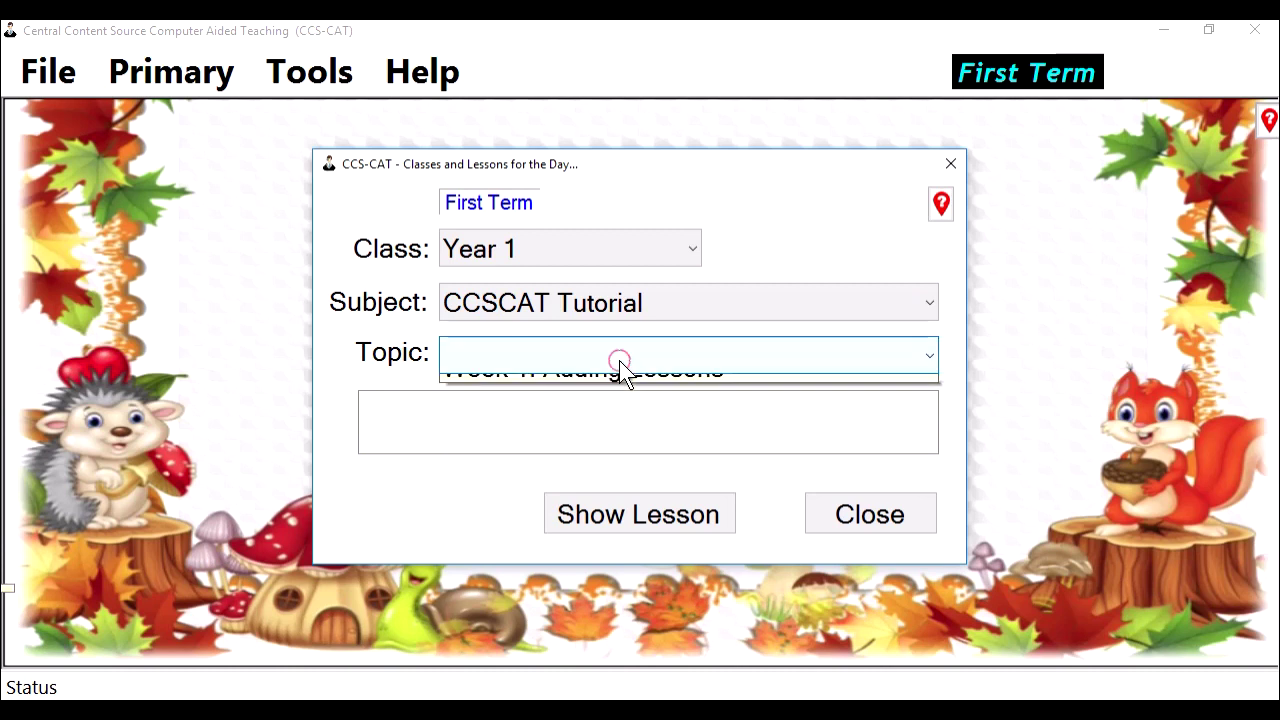
pyautogui.click(628, 390)
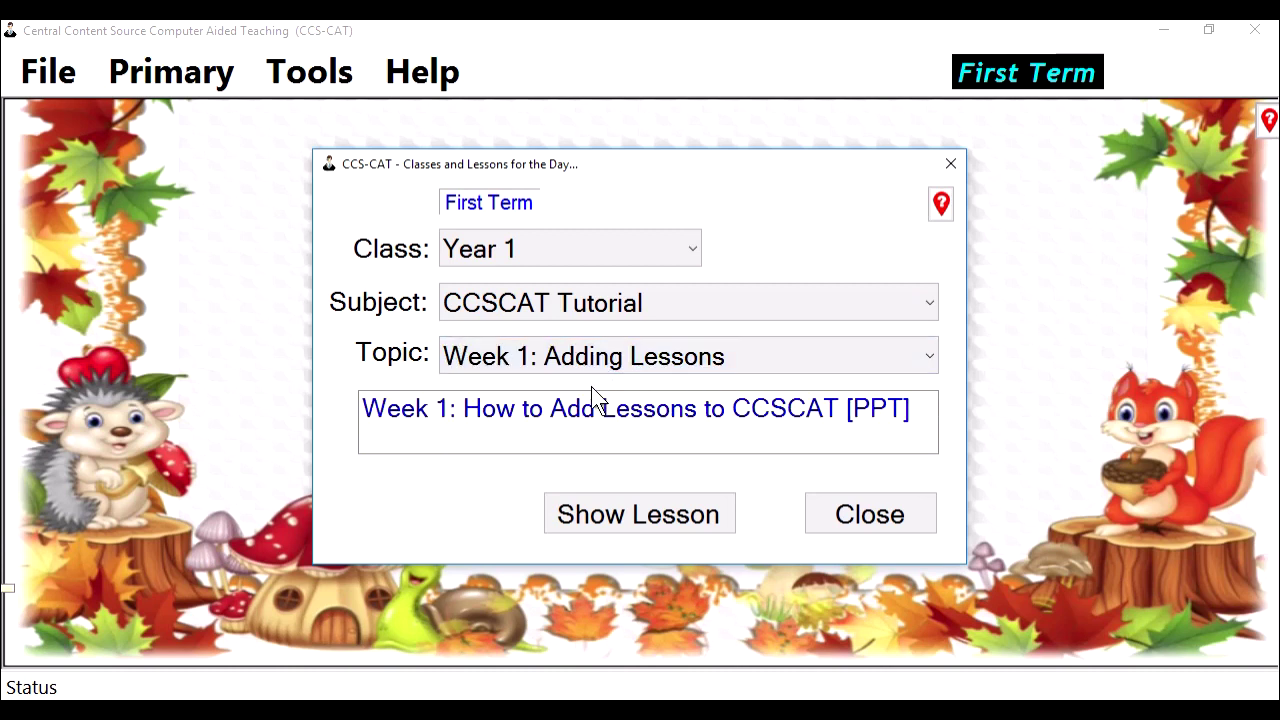
pyautogui.click(659, 410)
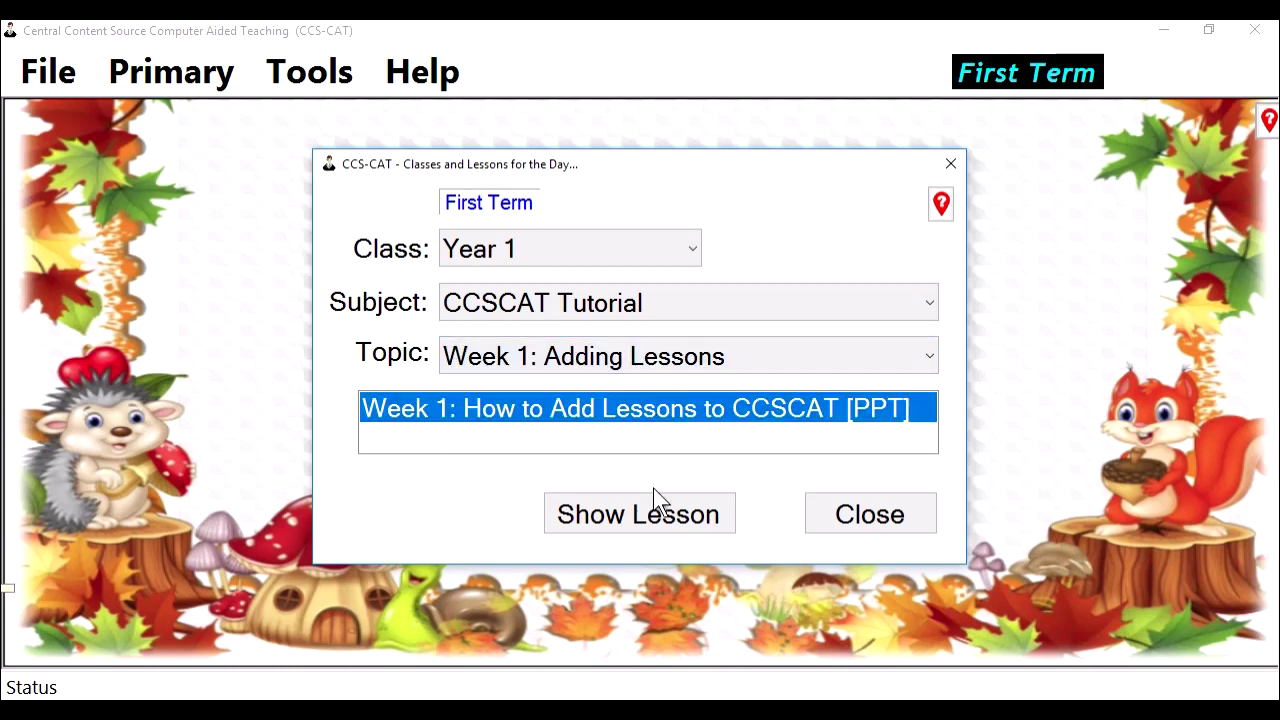
# Start the lesson slide show, go to Sub Topic 1, and play and close the Sine and Cosine Rule video
pyautogui.click(674, 518)
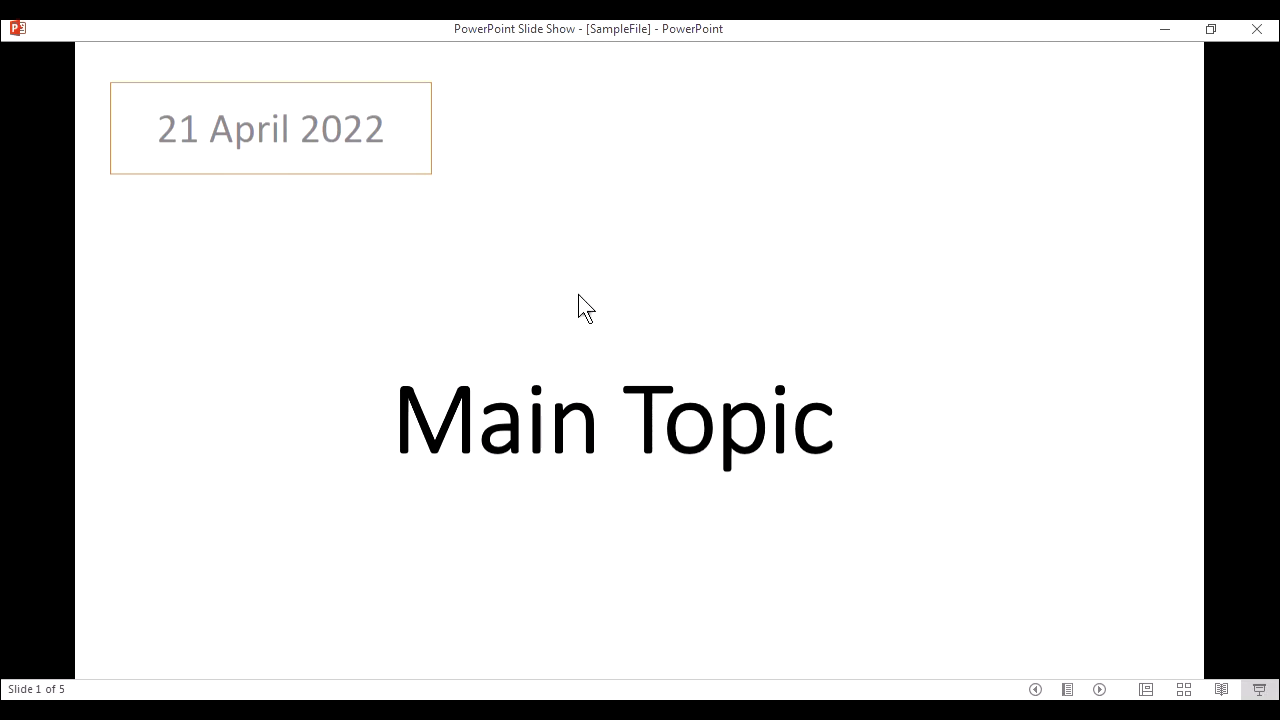
pyautogui.click(827, 239)
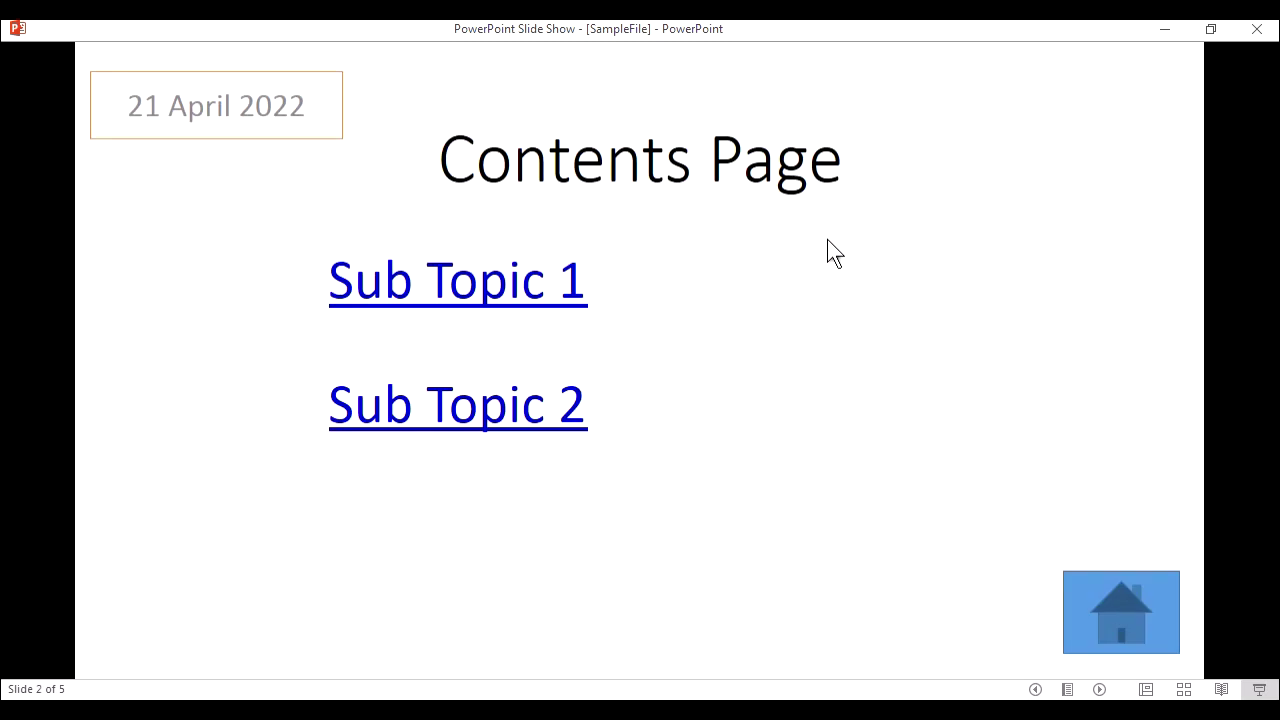
pyautogui.click(480, 298)
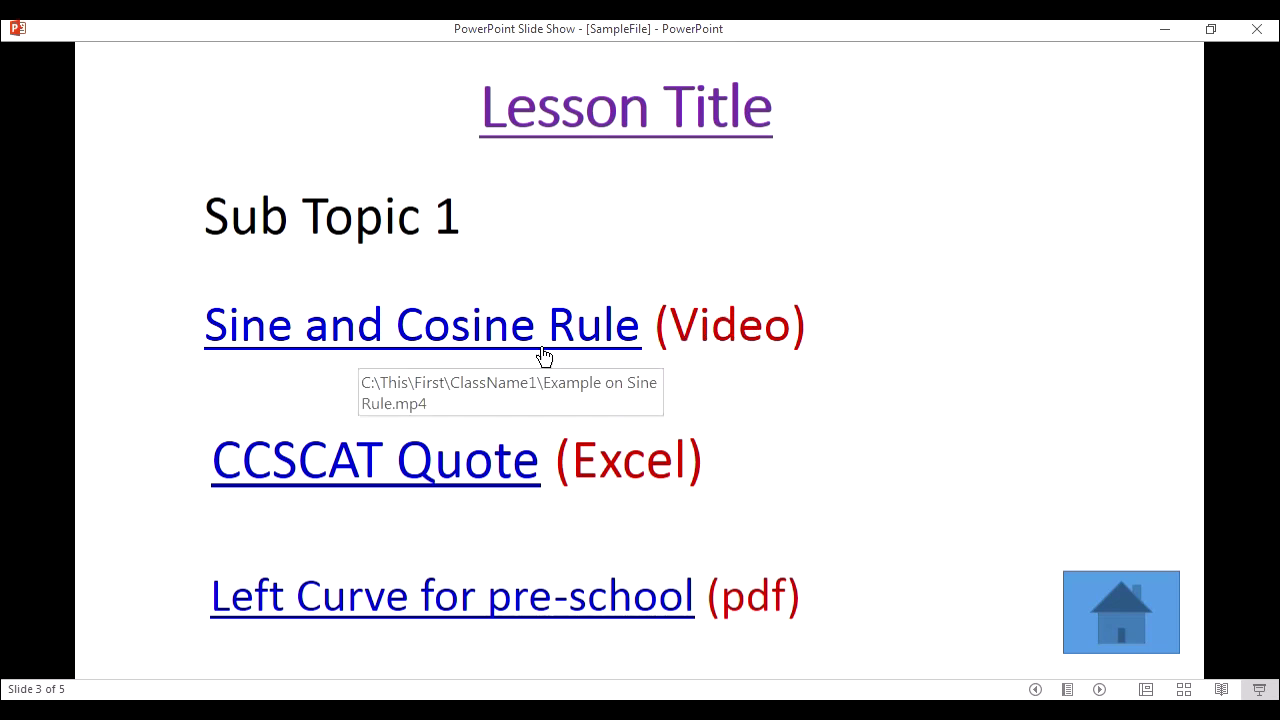
pyautogui.click(479, 335)
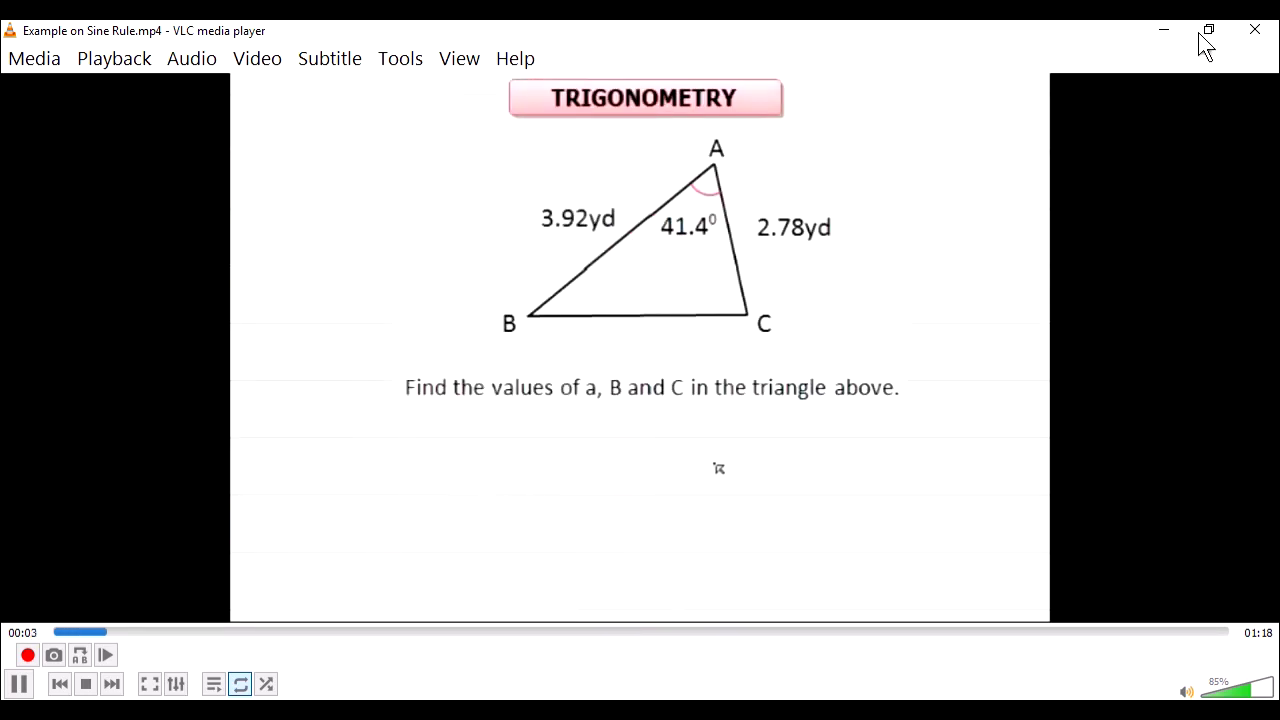
pyautogui.click(1254, 29)
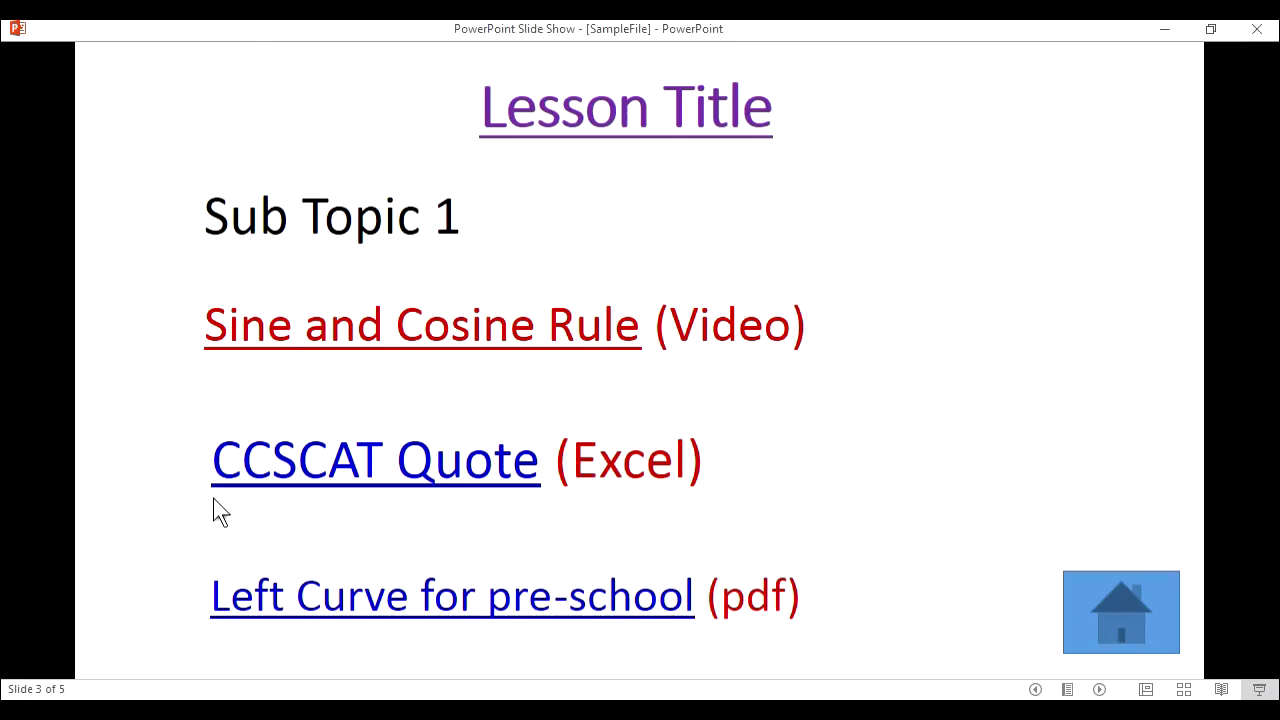
# Open the CCSCAT Quote link, review the CCS-CAT Hardware Cost Pre-School Only workbook, then close Excel
pyautogui.click(400, 478)
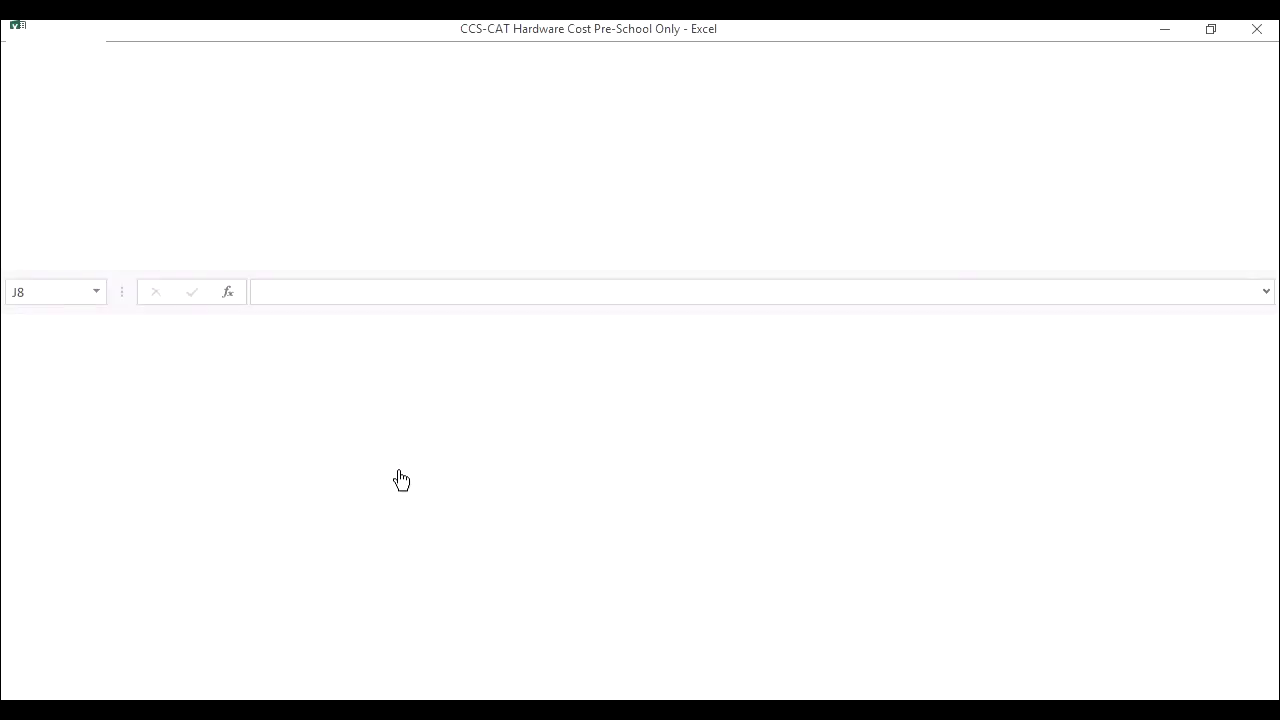
pyautogui.scroll(-1, 642, 476)
pyautogui.scroll(1, 642, 476)
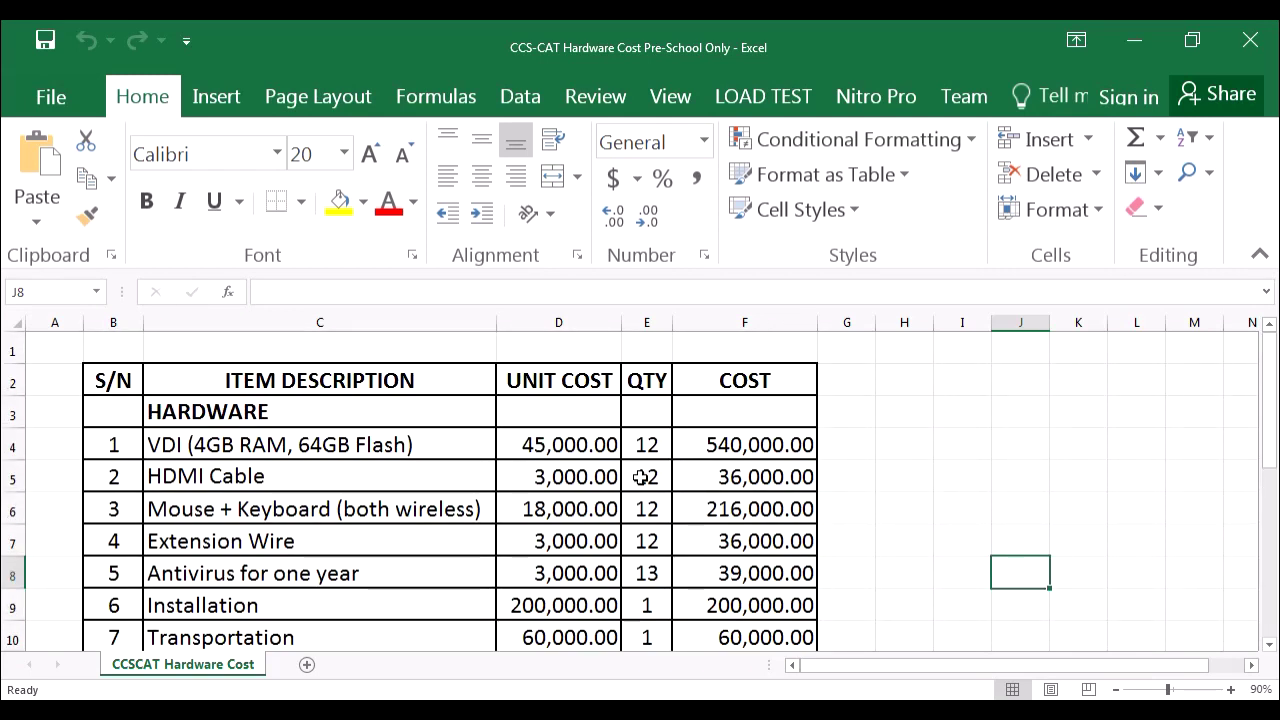
pyautogui.click(1257, 45)
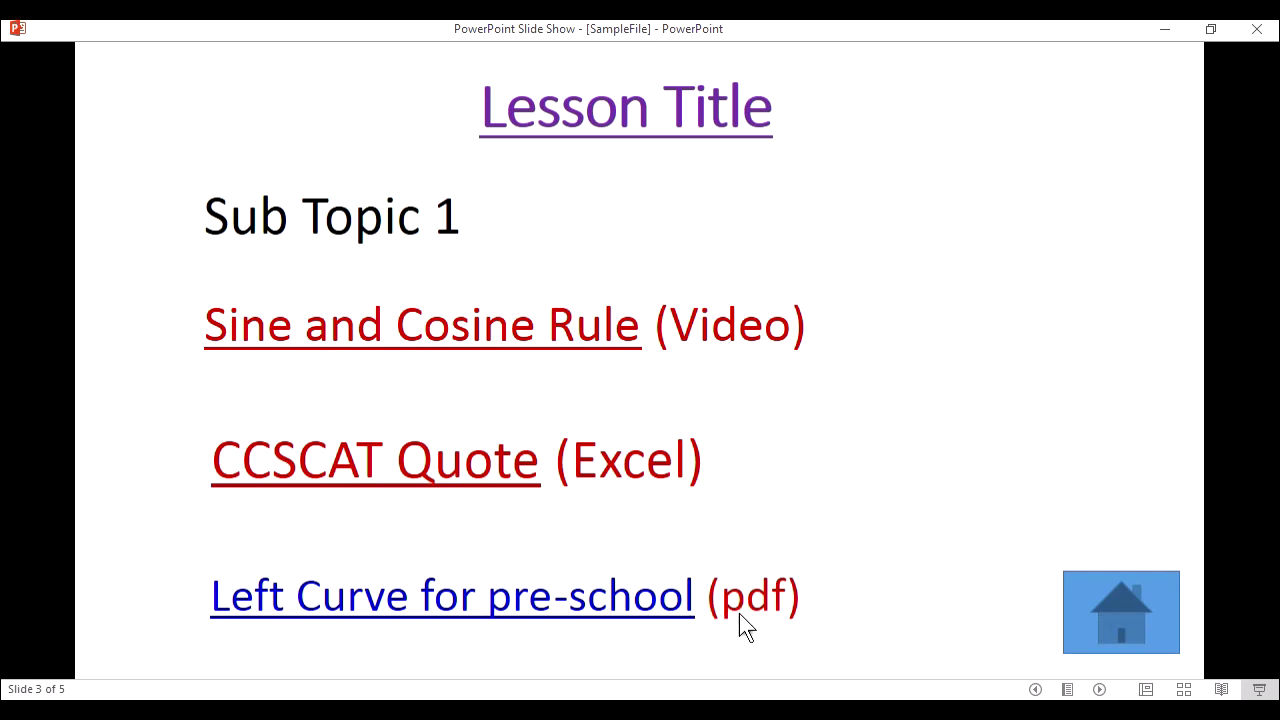
# Open the Left Curve for pre-school PDF link, allowing it past the Microsoft Office security prompt
pyautogui.click(466, 612)
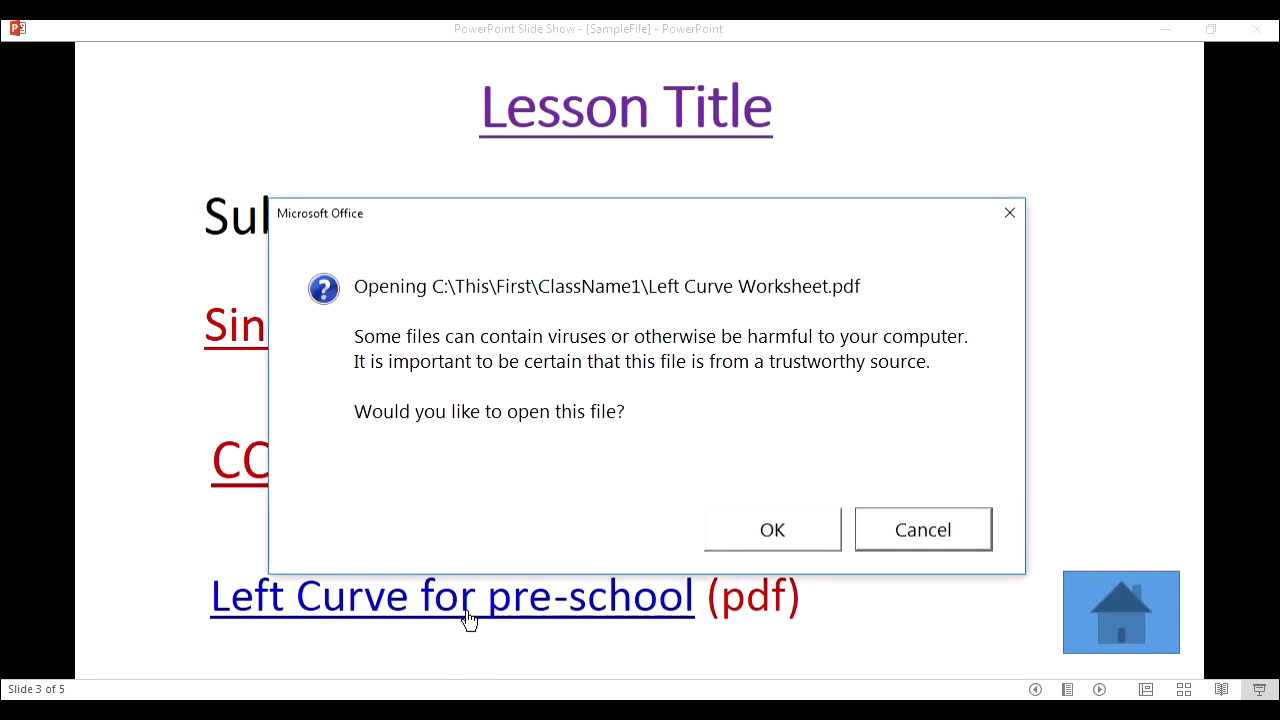
pyautogui.click(785, 529)
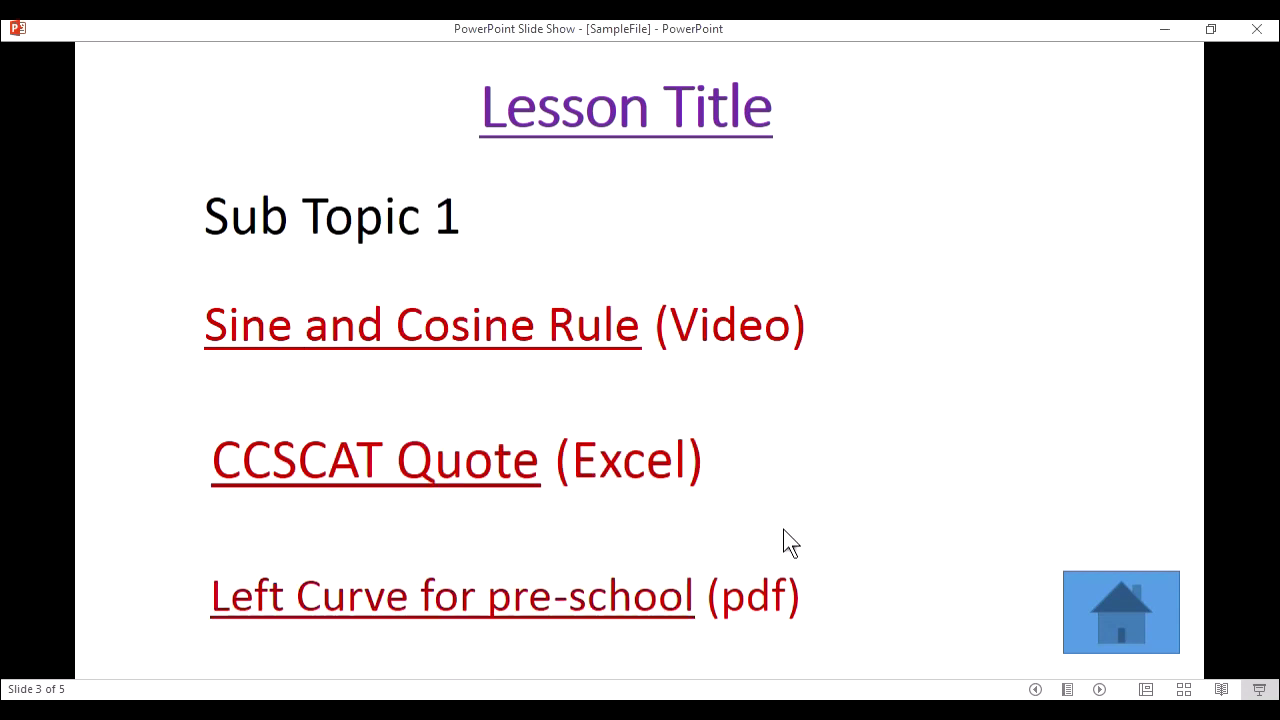